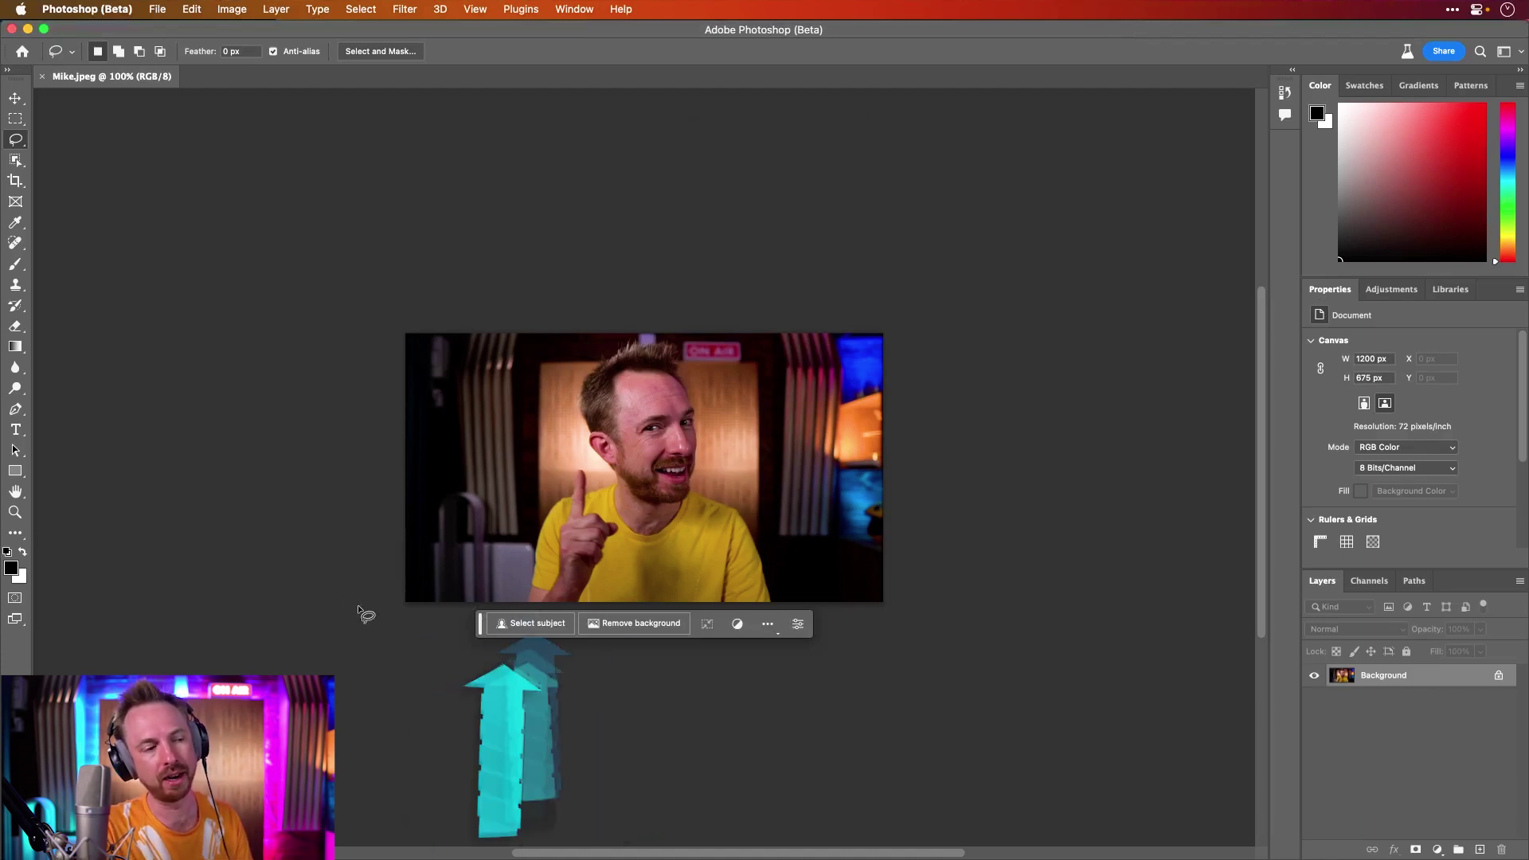
- Select the man, invert to the background, and run Generative Fill with a blank prompt
{"action": "left_click", "coordinate": [536, 633]}
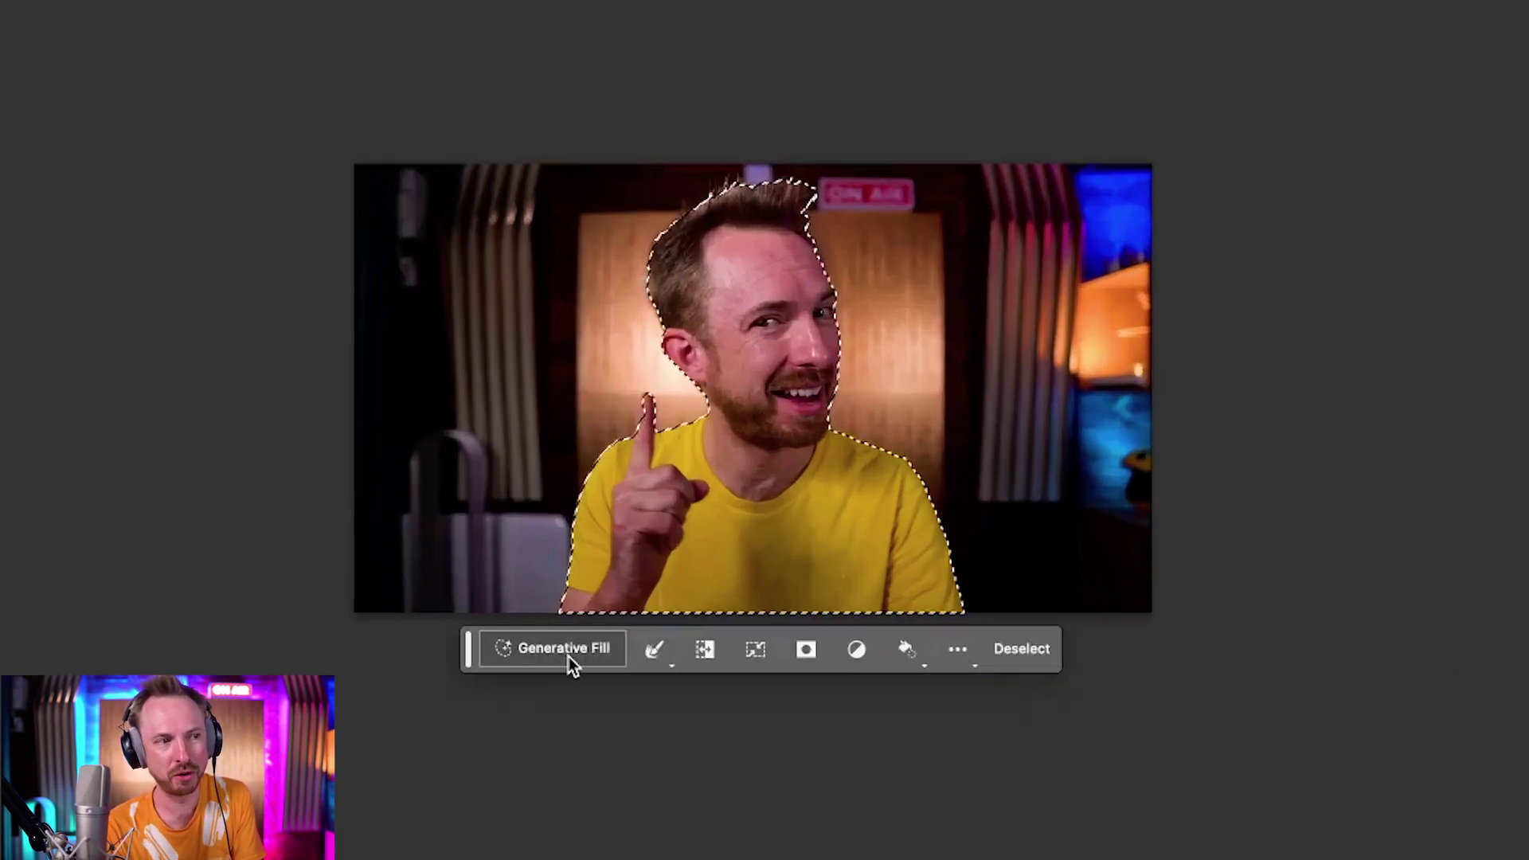
{"action": "left_click", "coordinate": [708, 651]}
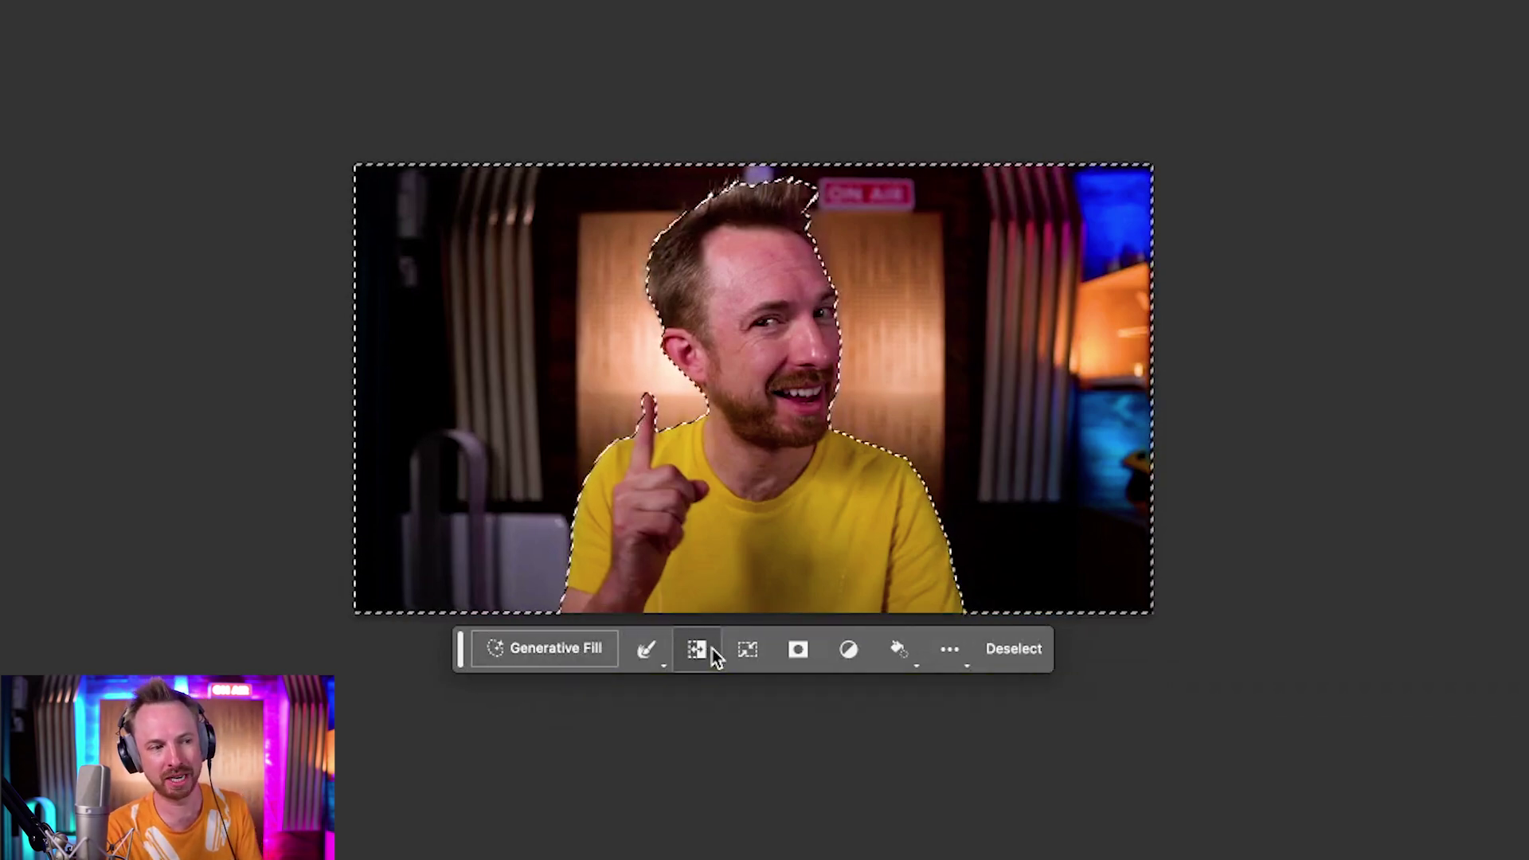
{"action": "left_click", "coordinate": [594, 651]}
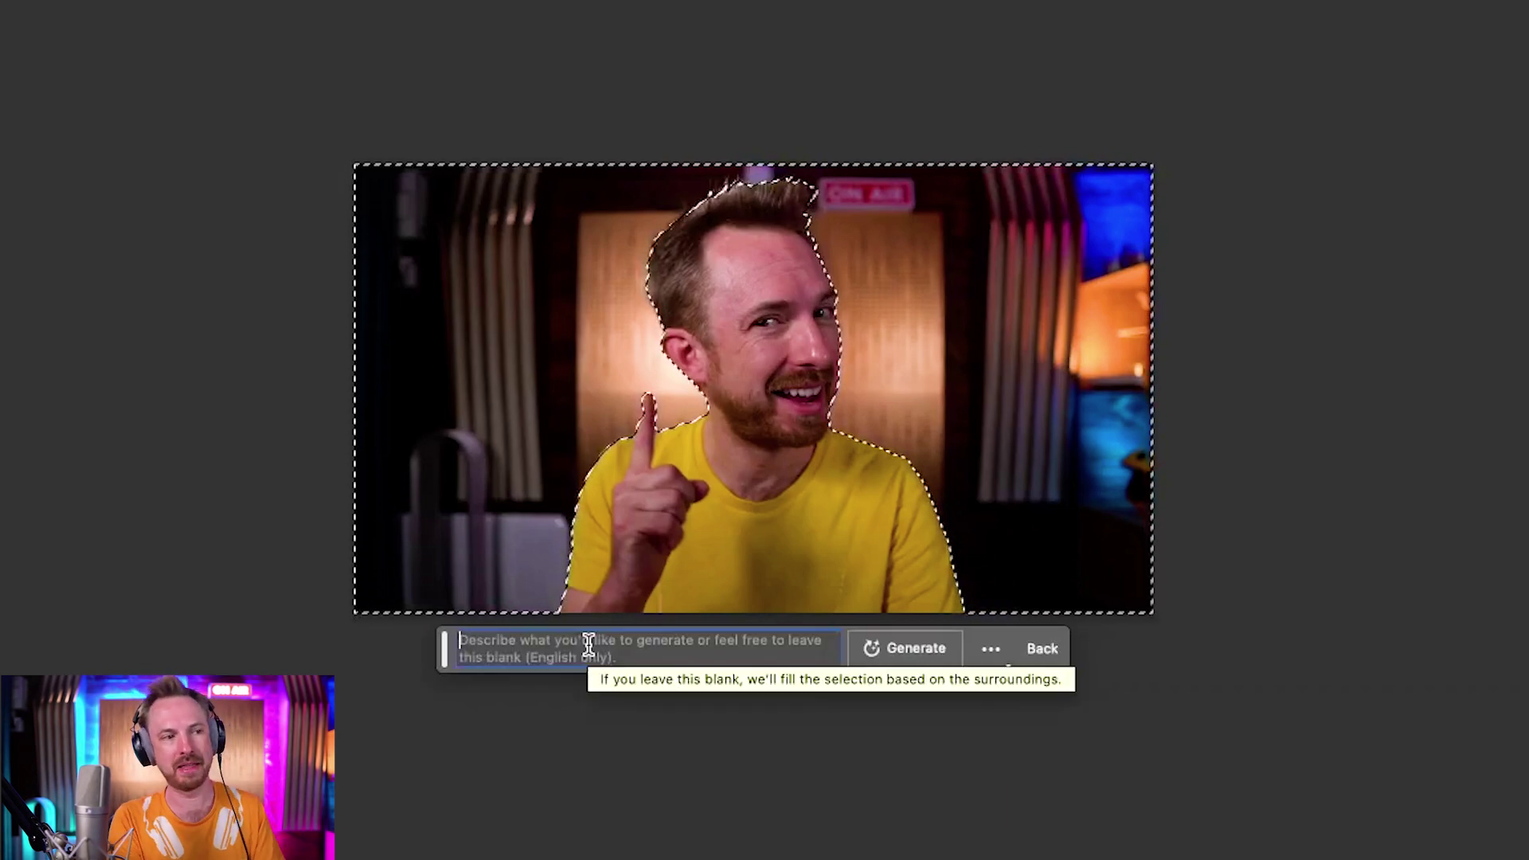
{"action": "left_click", "coordinate": [860, 643]}
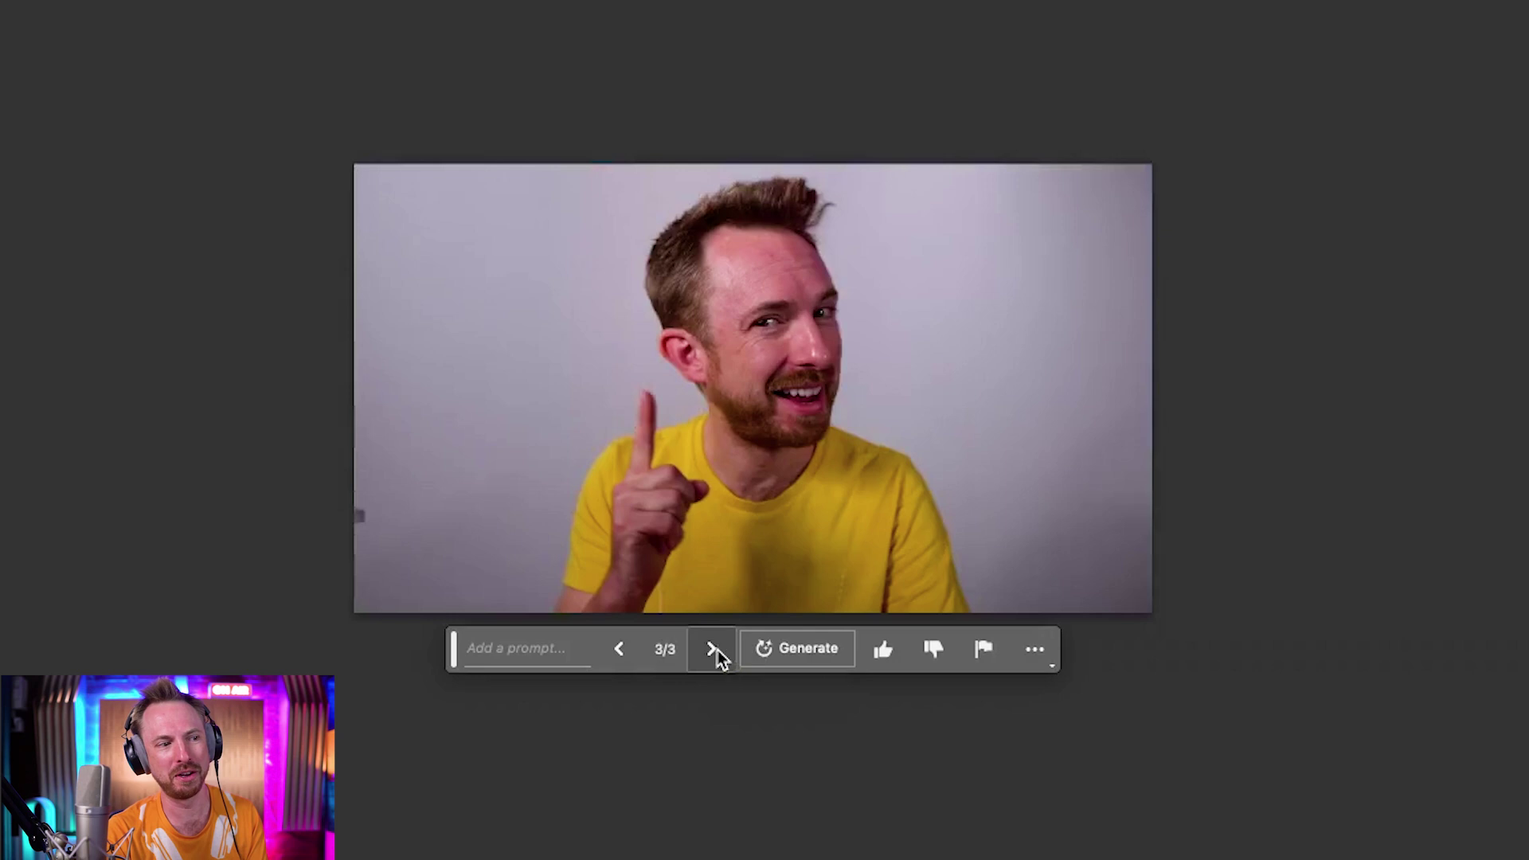
- Generate a 'rainbow background' fill and step to the third, red-to-purple variation
{"action": "left_click", "coordinate": [558, 651]}
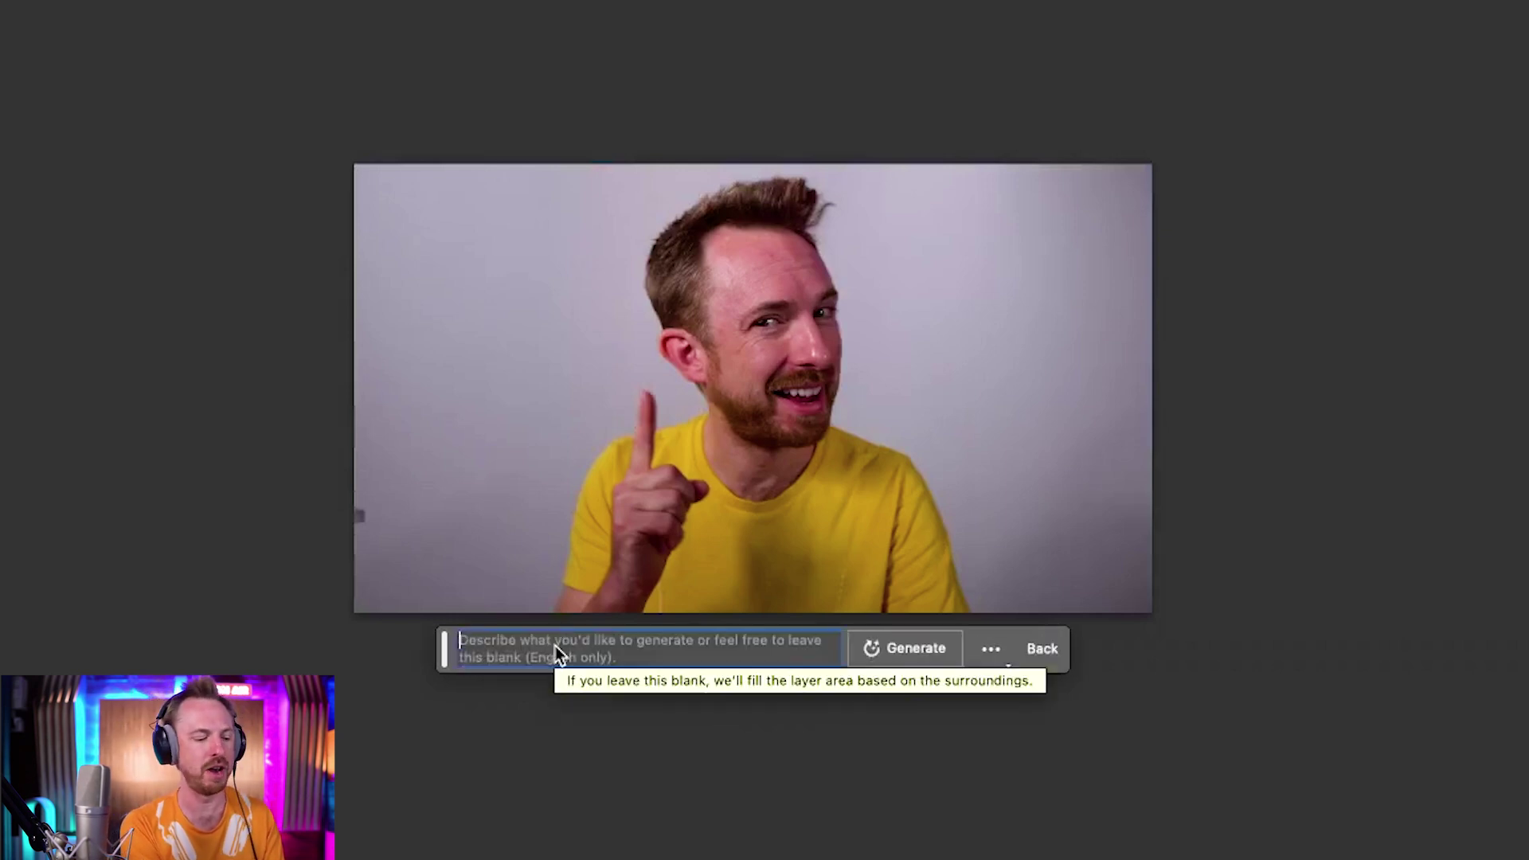
{"action": "type", "text": "rainbow backgro..."}
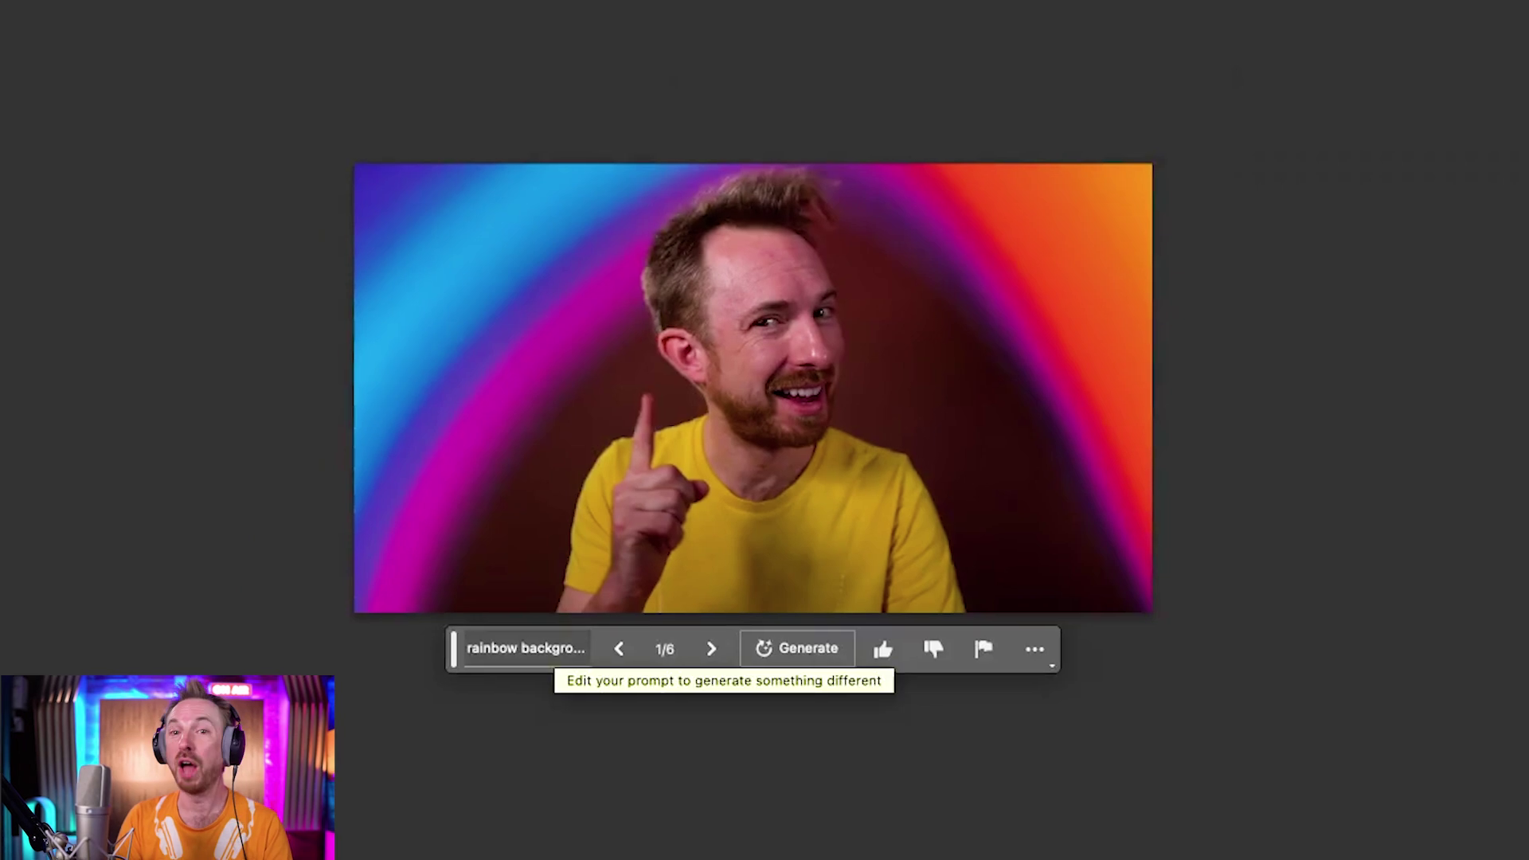
{"action": "left_click", "coordinate": [727, 659]}
{"action": "left_click", "coordinate": [727, 659]}
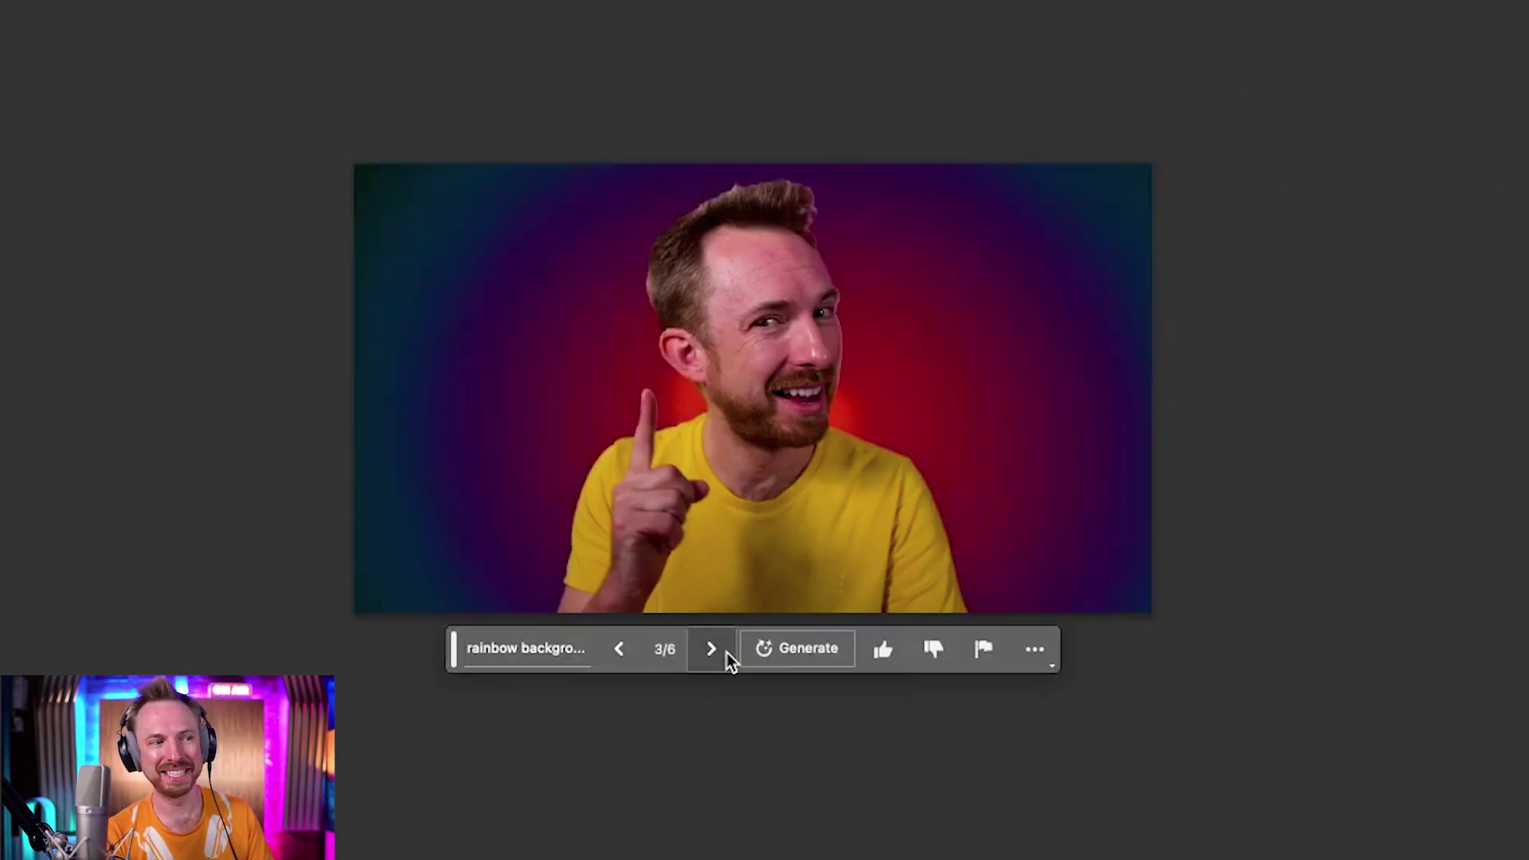
{"action": "left_click", "coordinate": [584, 651]}
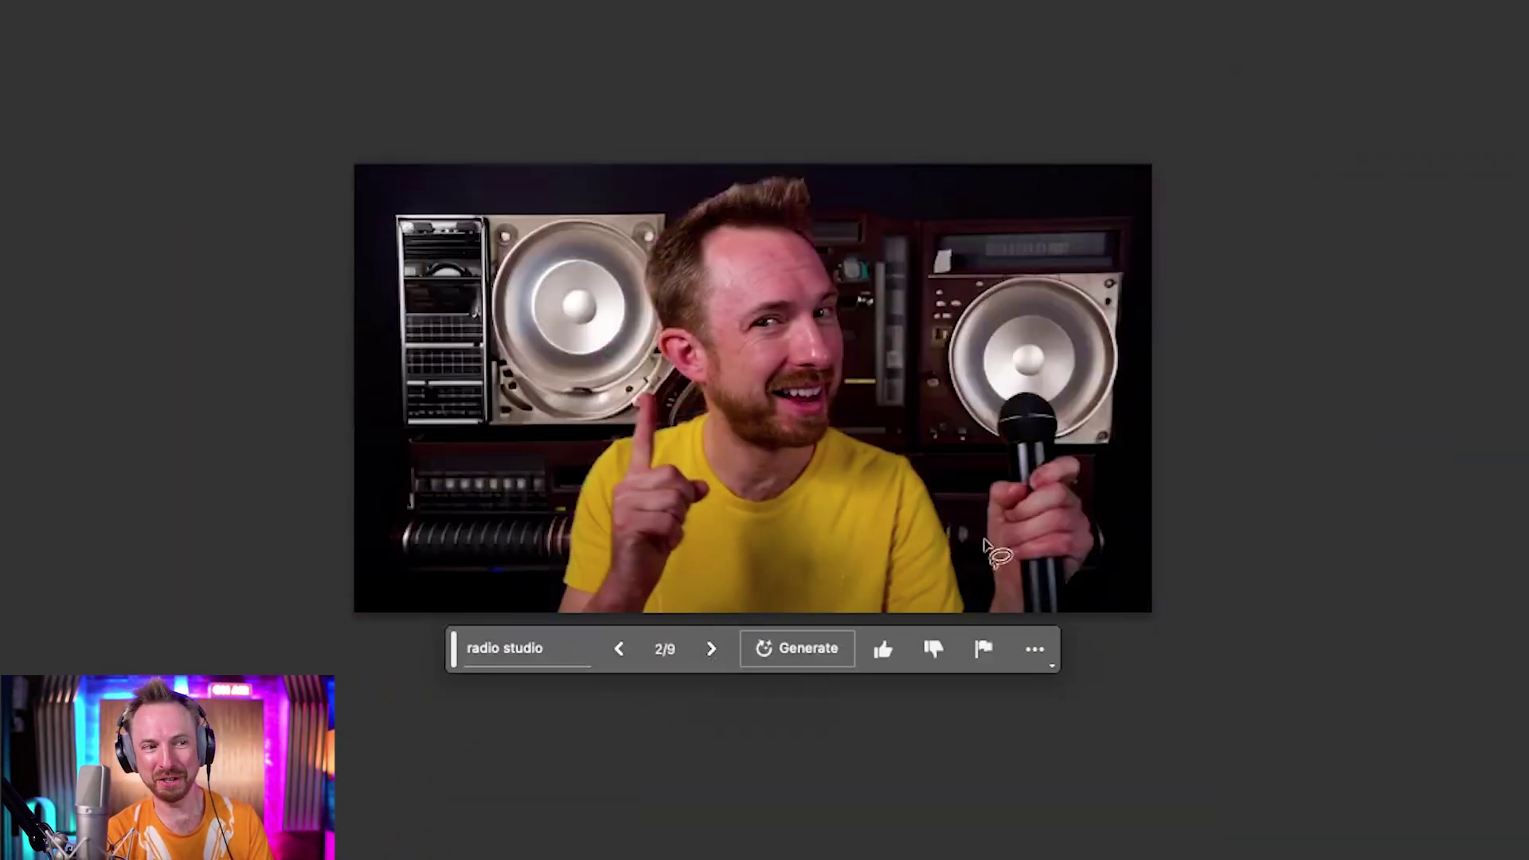
- Browse to the third 'radio studio' variation, a dark broadcast studio with equipment racks
{"action": "left_click", "coordinate": [708, 650]}
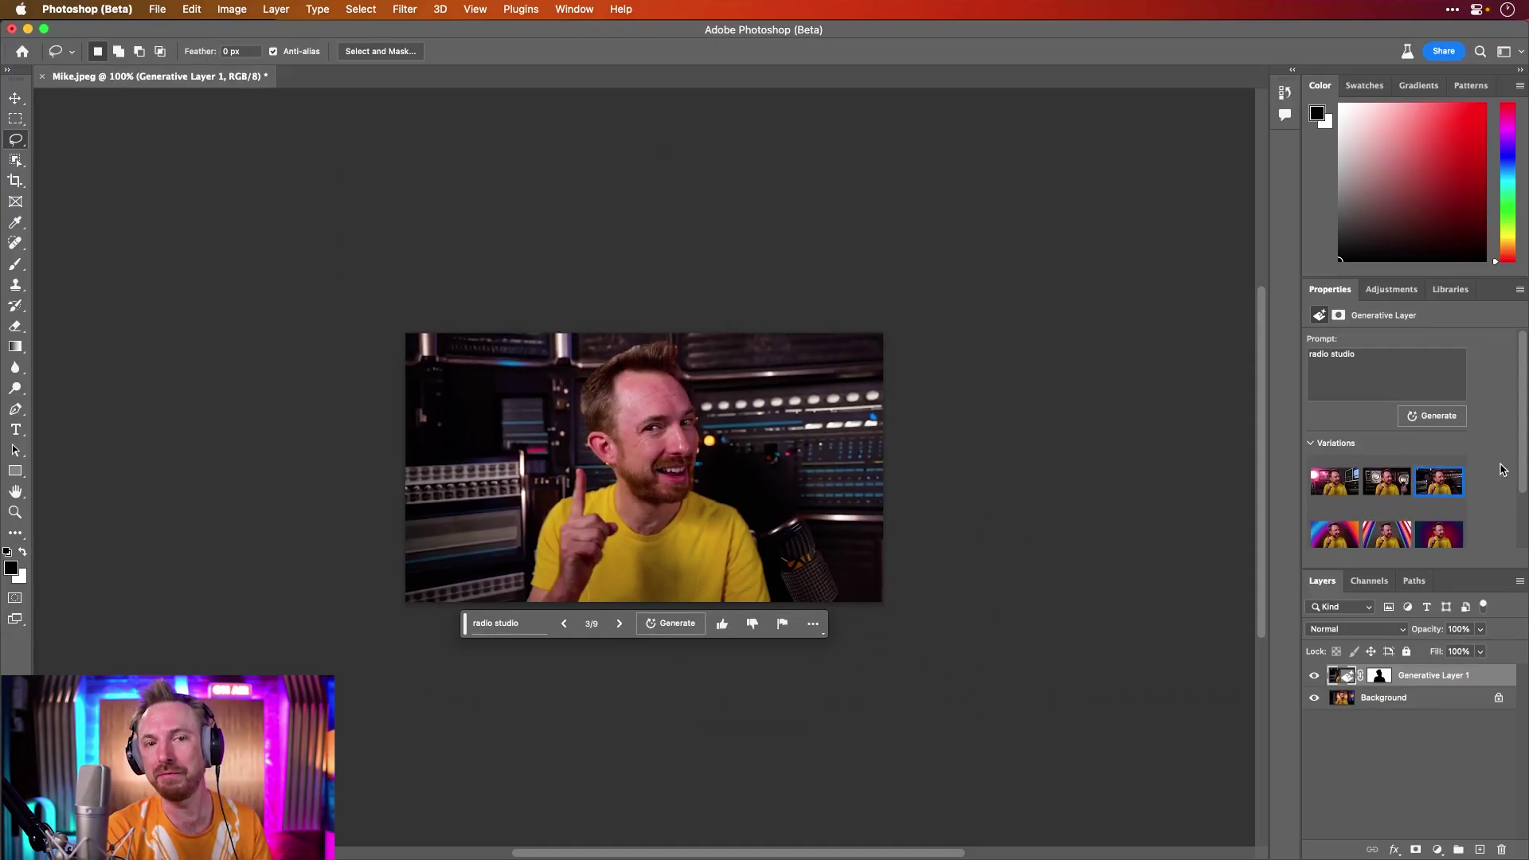
- Apply the rainbow arc variation, then toggle Generative Layer 1 off and on to compare
{"action": "scroll", "coordinate": [1519, 478], "scroll_direction": "down", "scroll_amount": 3}
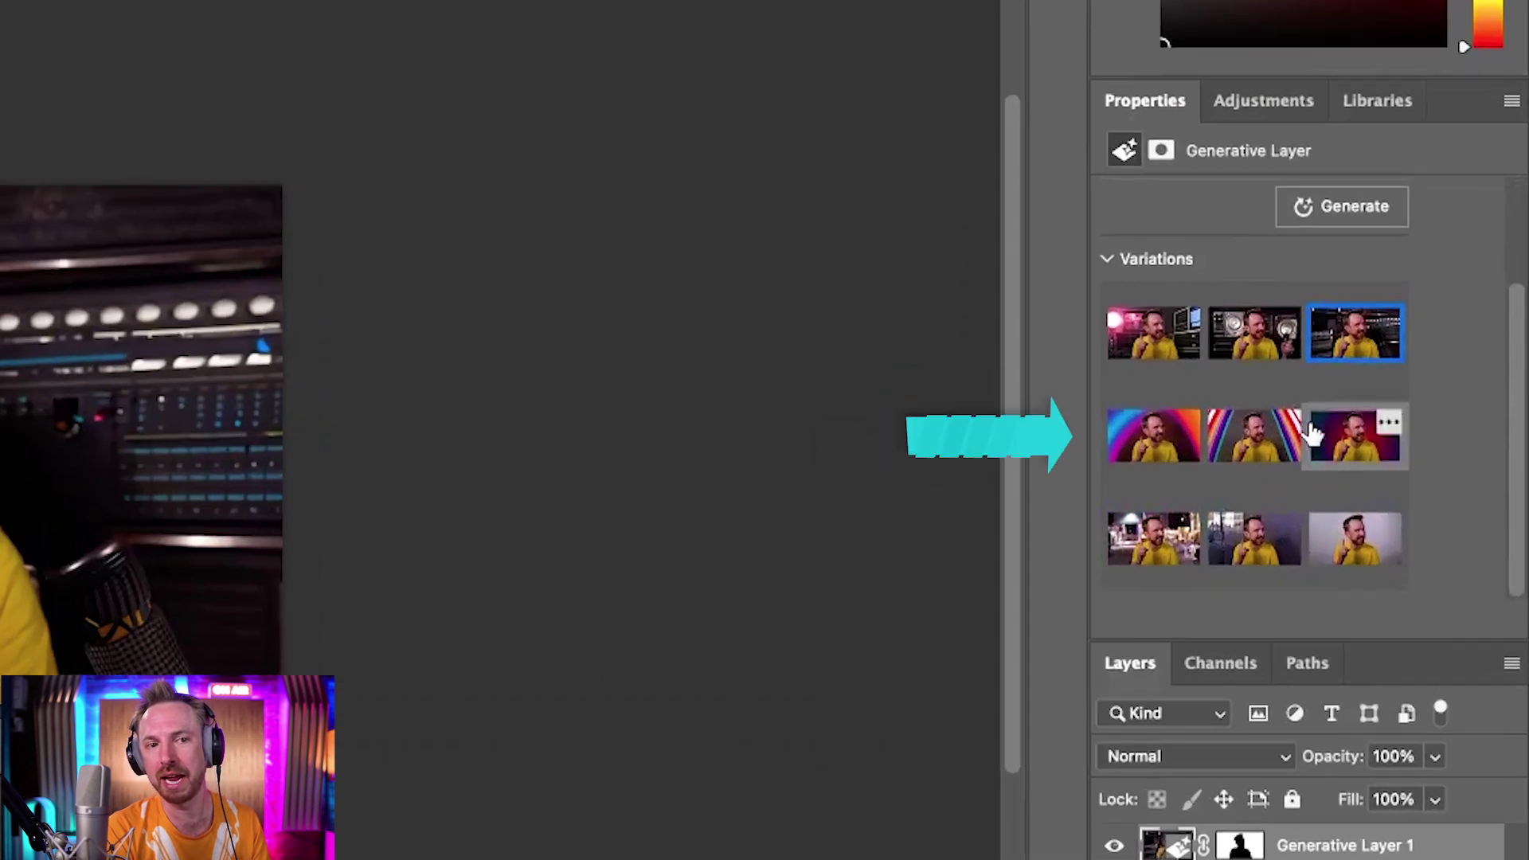
{"action": "left_click", "coordinate": [1119, 442]}
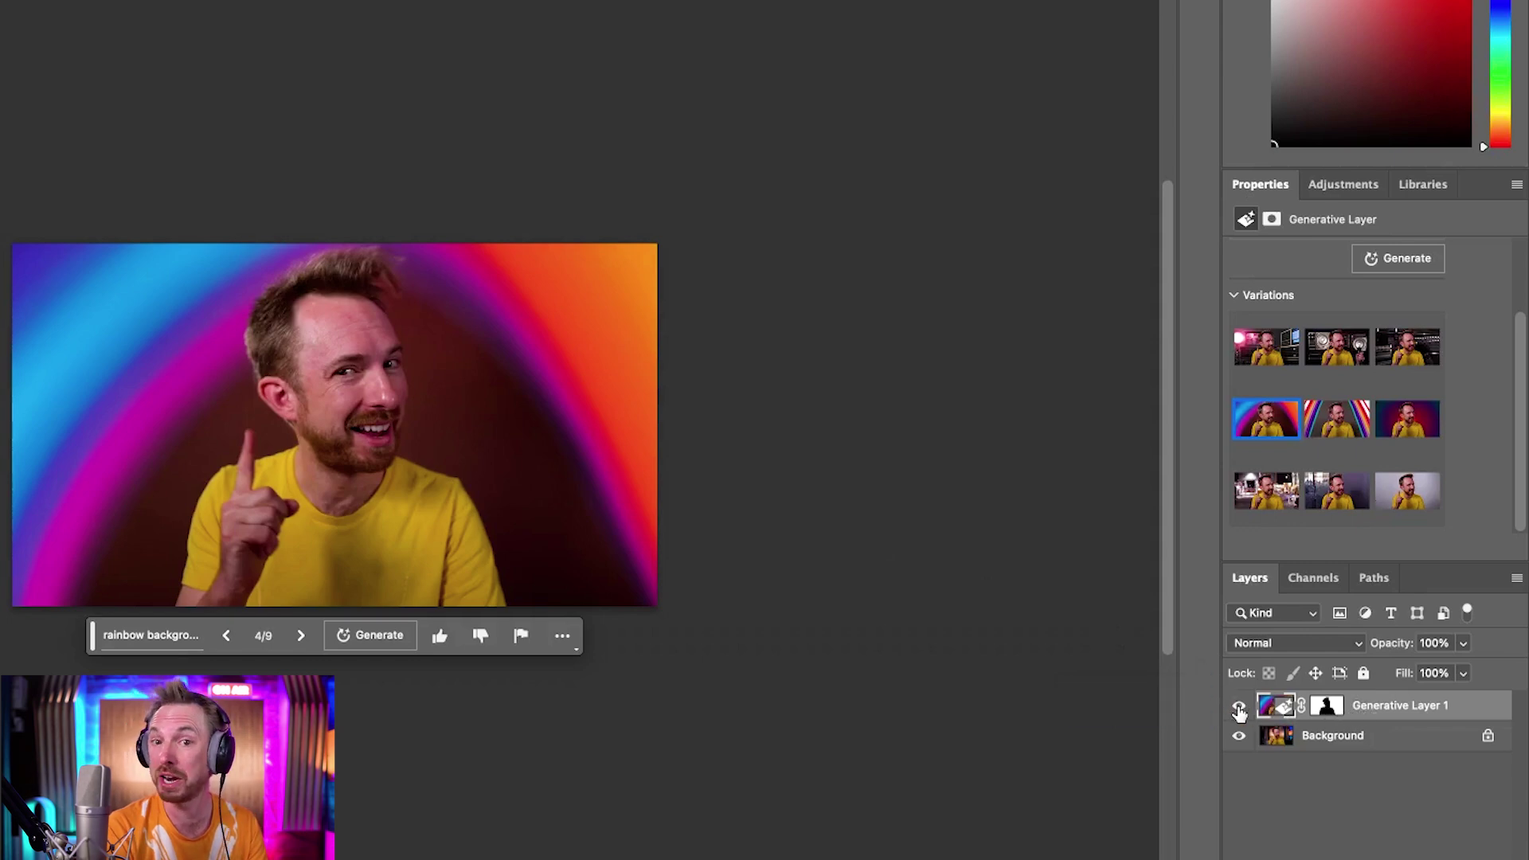
{"action": "left_click", "coordinate": [1238, 707]}
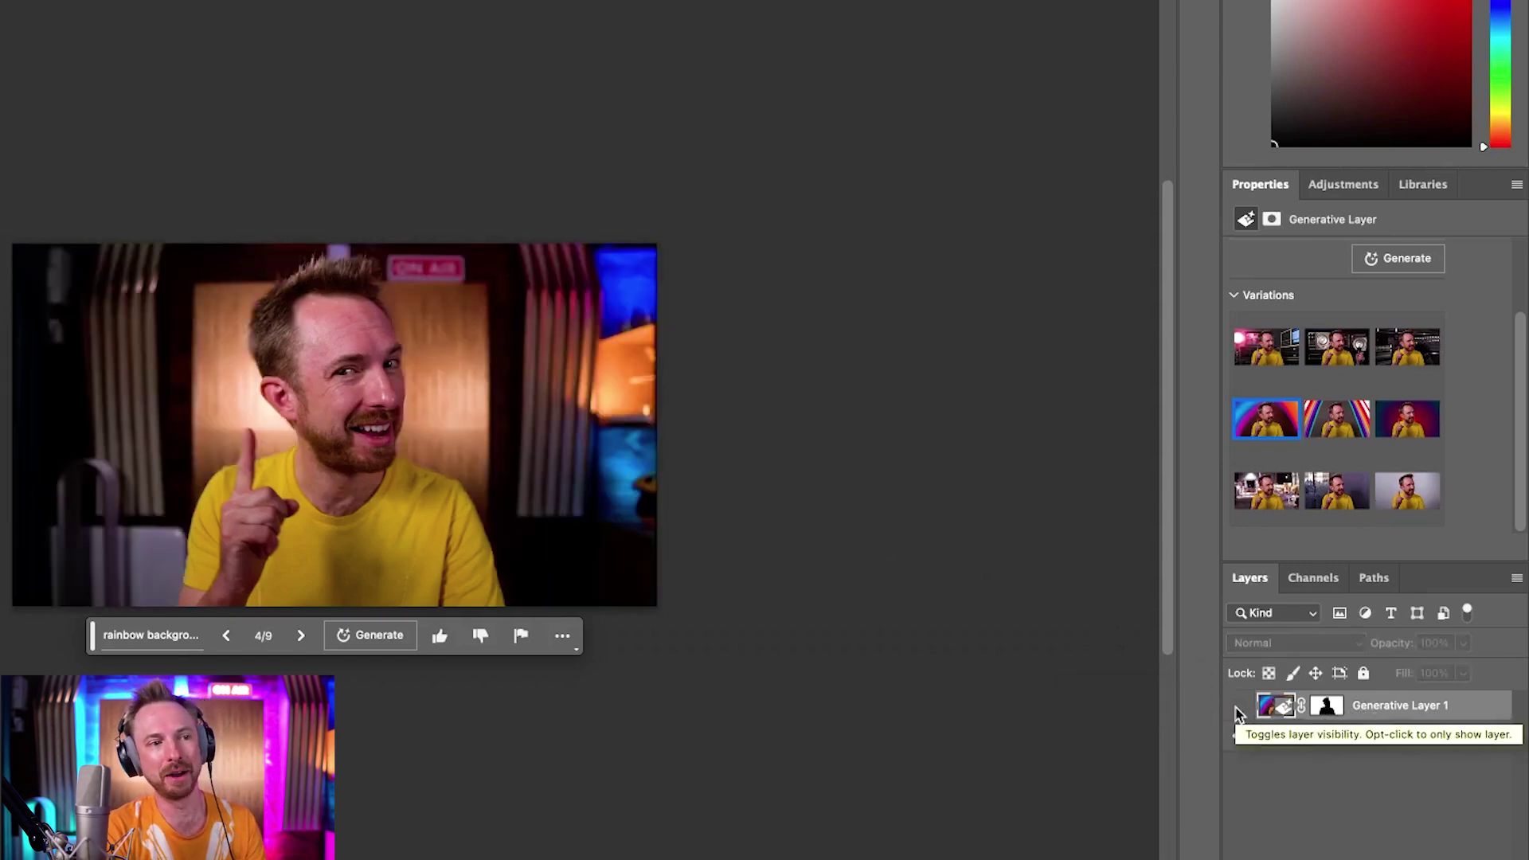
{"action": "left_click", "coordinate": [1239, 708]}
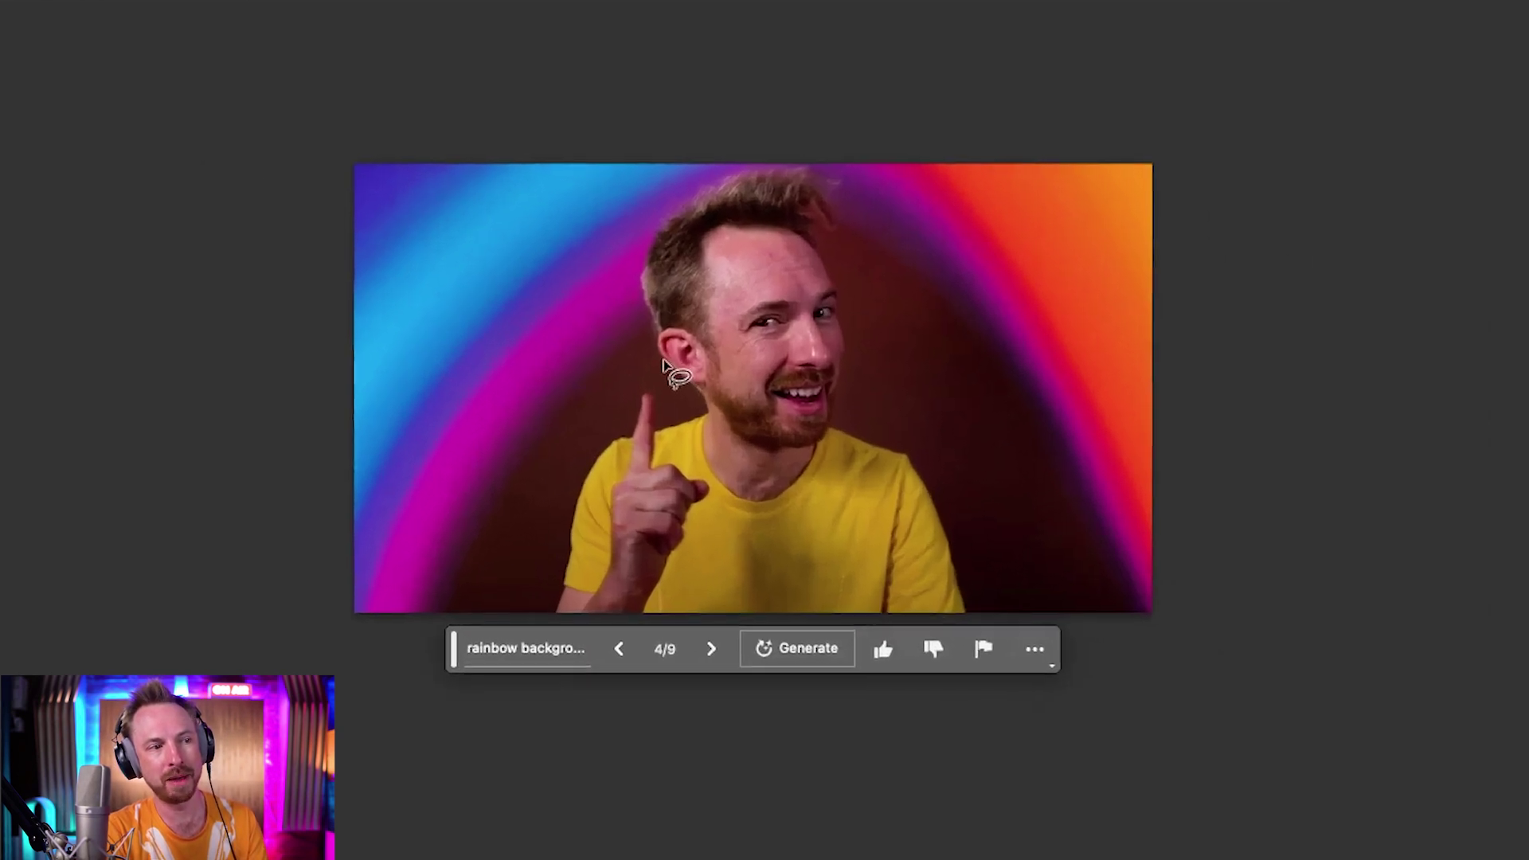
- Lasso above the head, generate '80s rock star hair', and keep the third spiky variation
{"action": "mouse_move", "coordinate": [673, 344]}
{"action": "left_mouse_down"}
{"action": "mouse_move", "coordinate": [712, 346]}
{"action": "mouse_move", "coordinate": [726, 280]}
{"action": "mouse_move", "coordinate": [780, 243]}
{"action": "mouse_move", "coordinate": [830, 253]}
{"action": "mouse_move", "coordinate": [864, 202]}
{"action": "mouse_move", "coordinate": [809, 160]}
{"action": "mouse_move", "coordinate": [626, 181]}
{"action": "mouse_move", "coordinate": [647, 339]}
{"action": "mouse_move", "coordinate": [675, 351]}
{"action": "left_mouse_up"}
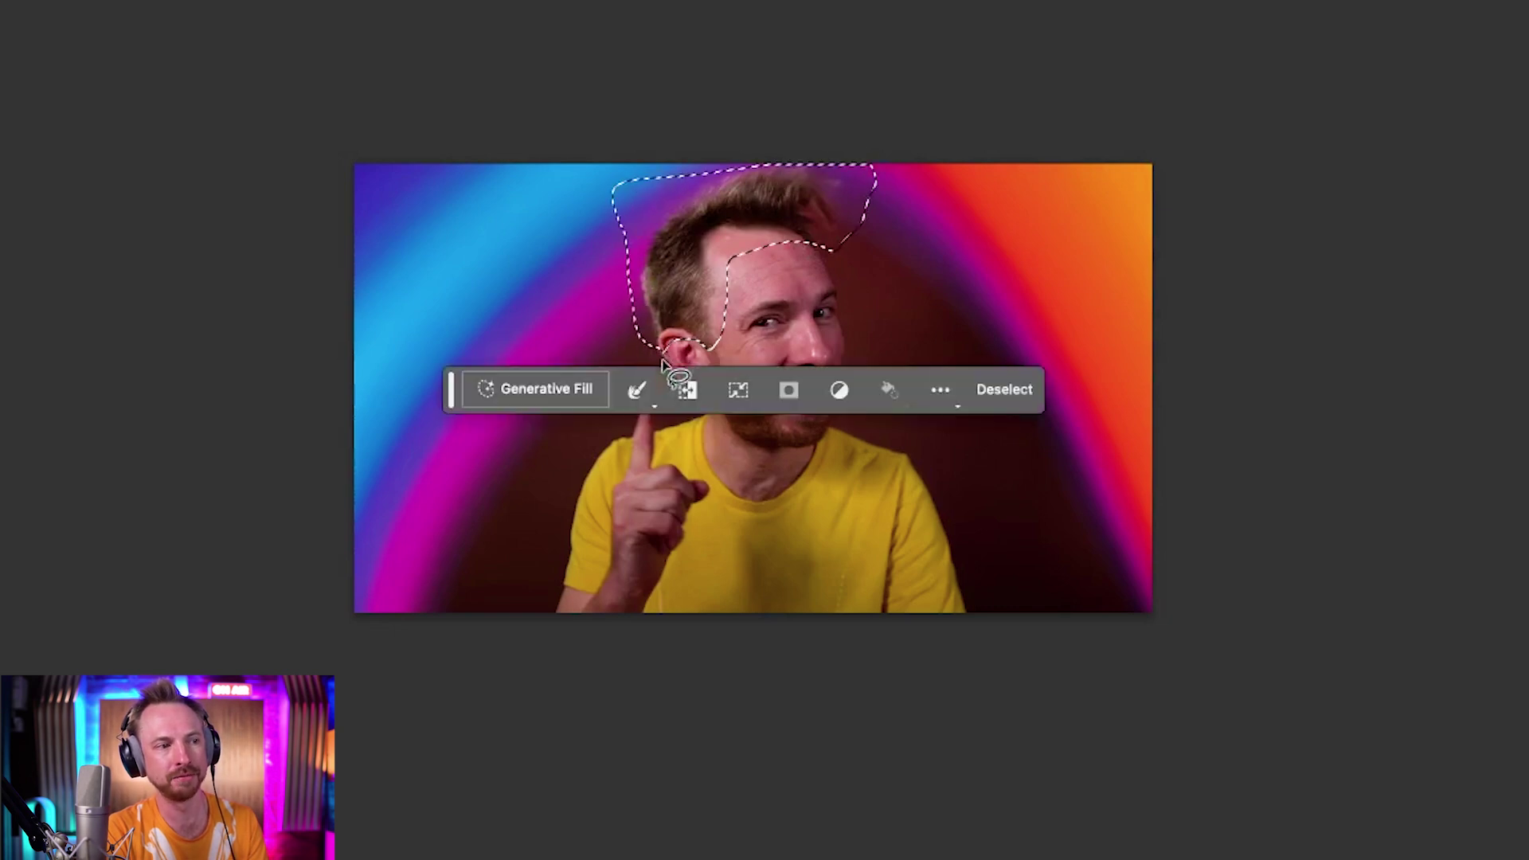
{"action": "left_click", "coordinate": [505, 399]}
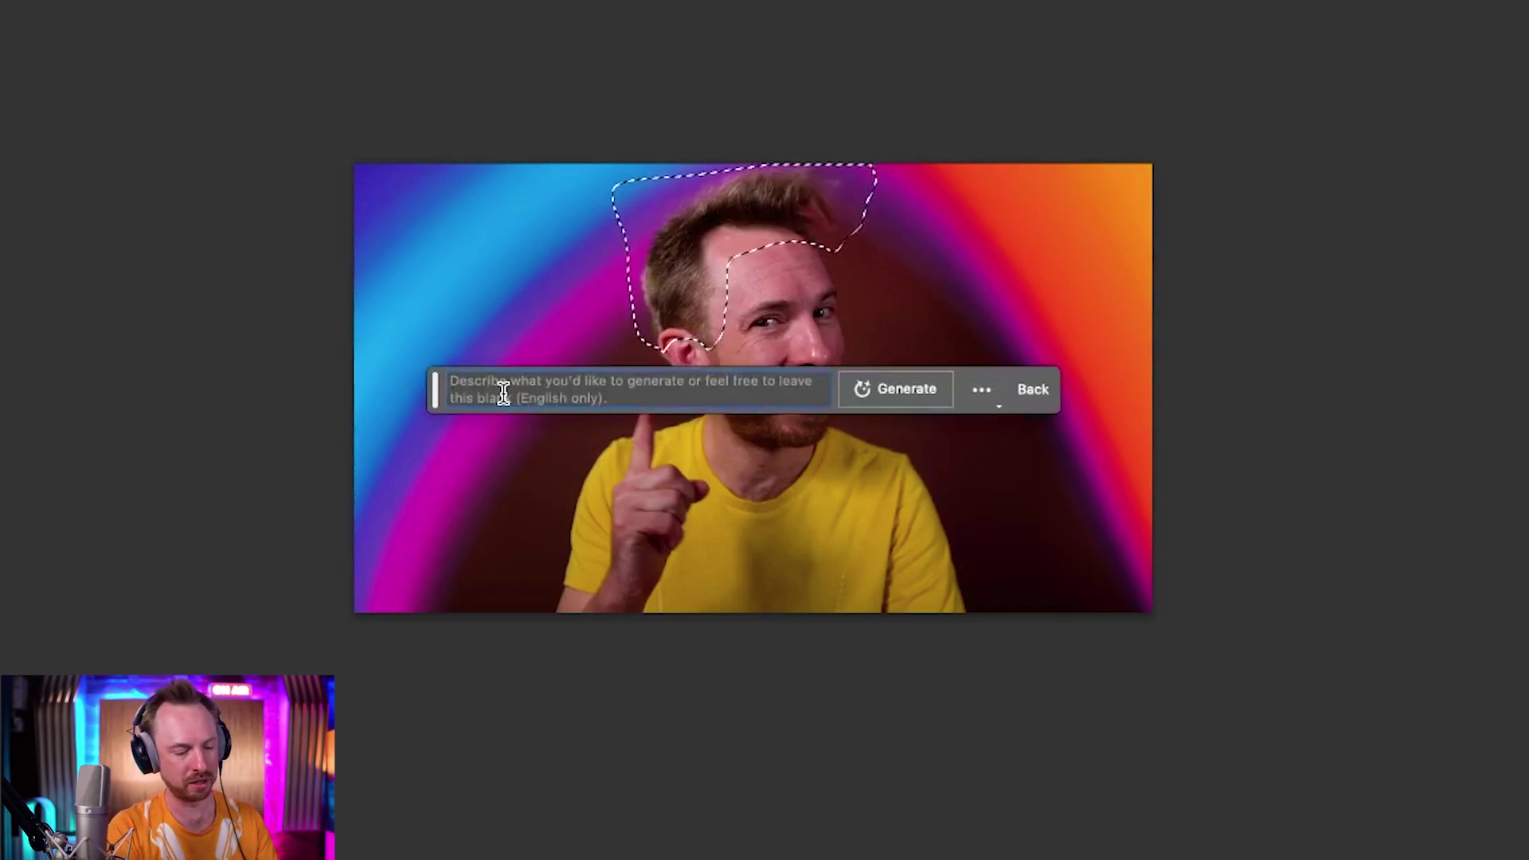
{"action": "type", "text": "80s rock sta"}
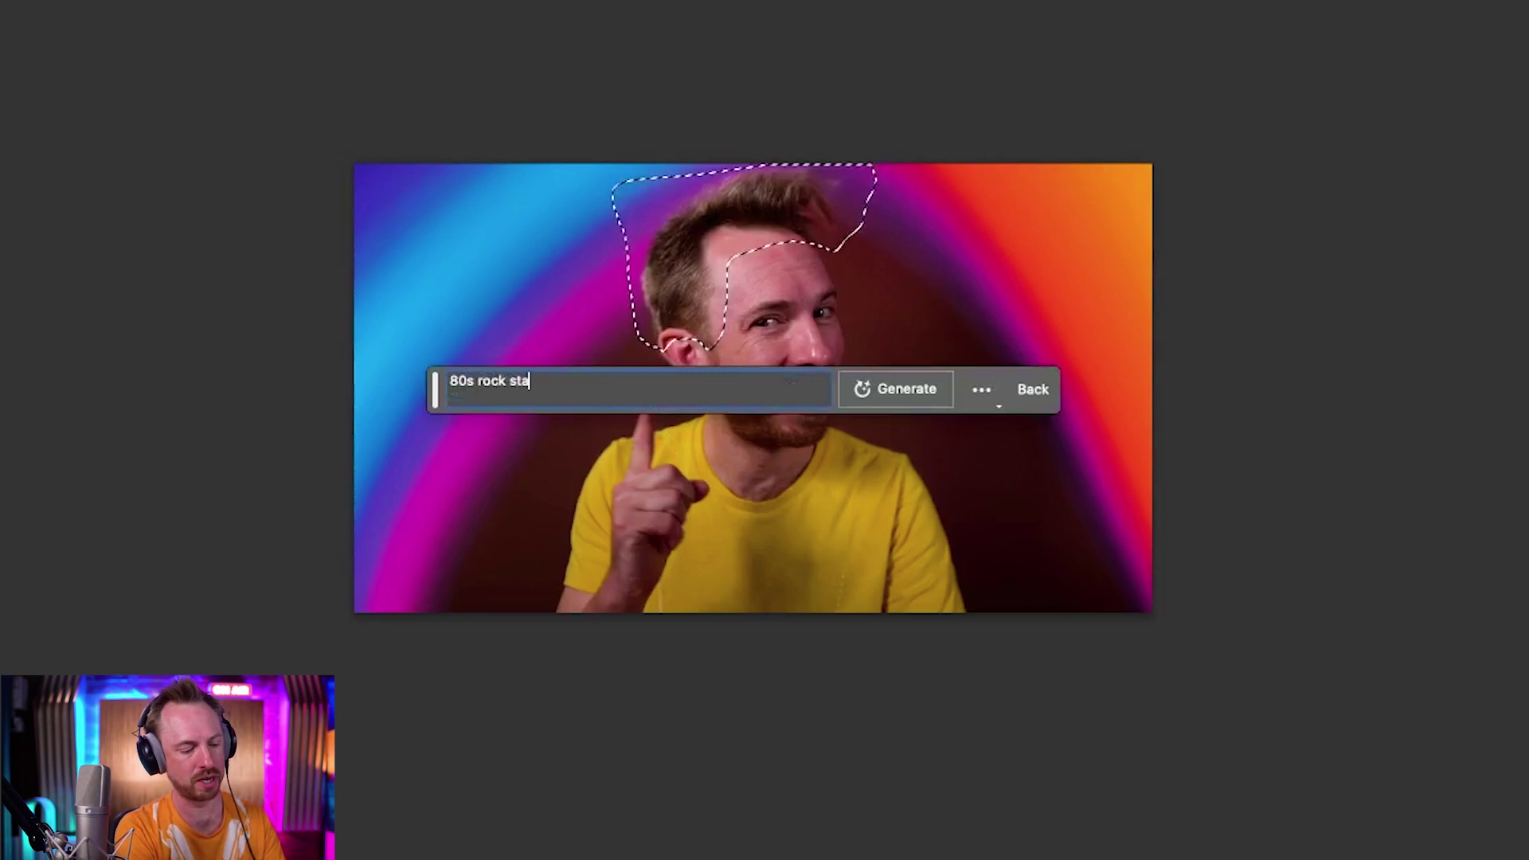
{"action": "type", "text": "r hair"}
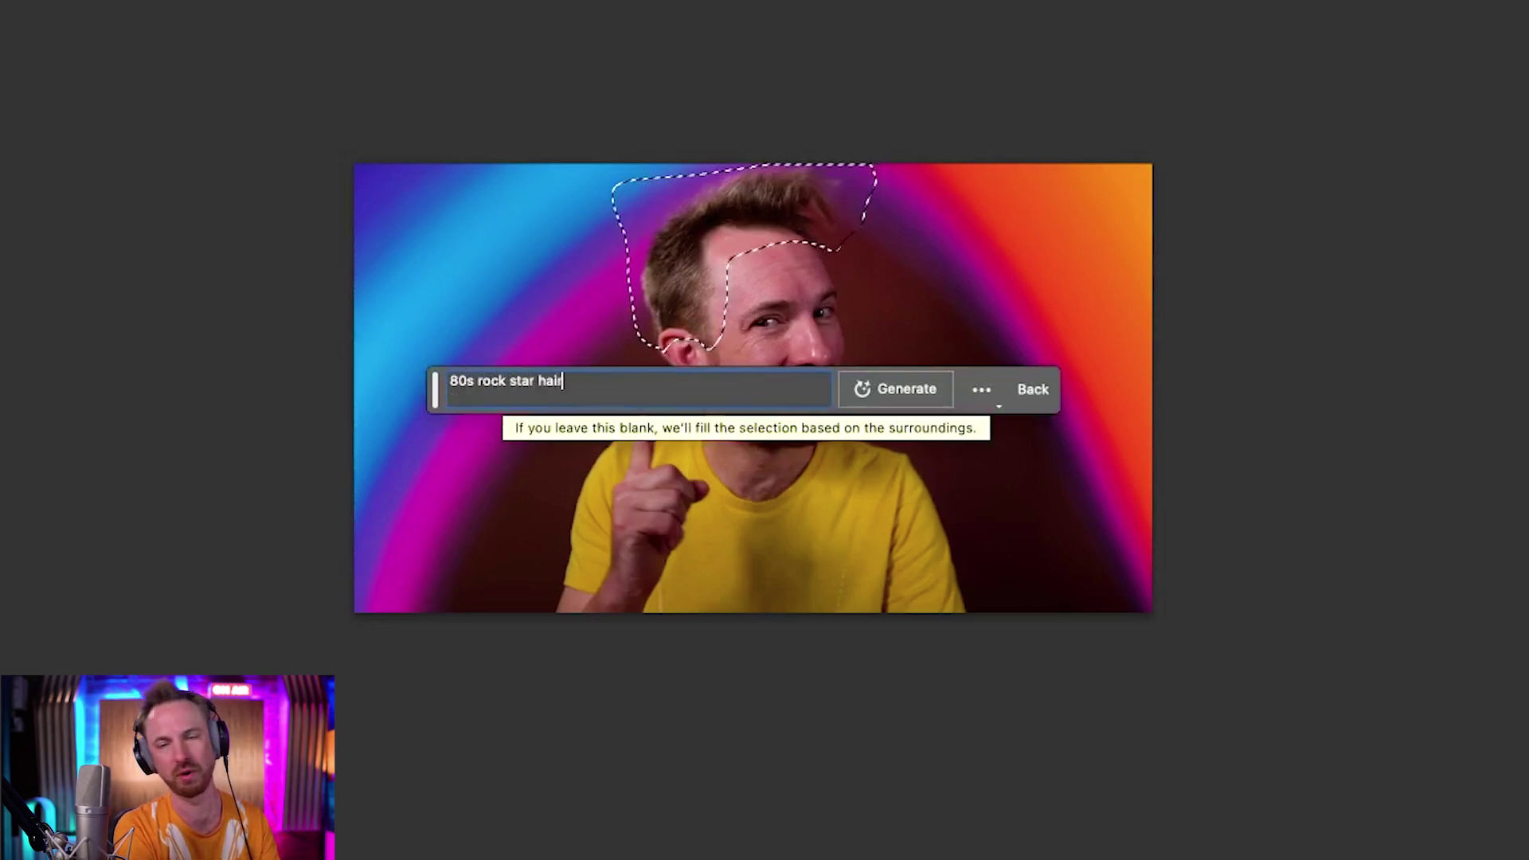
{"action": "key", "text": "Return"}
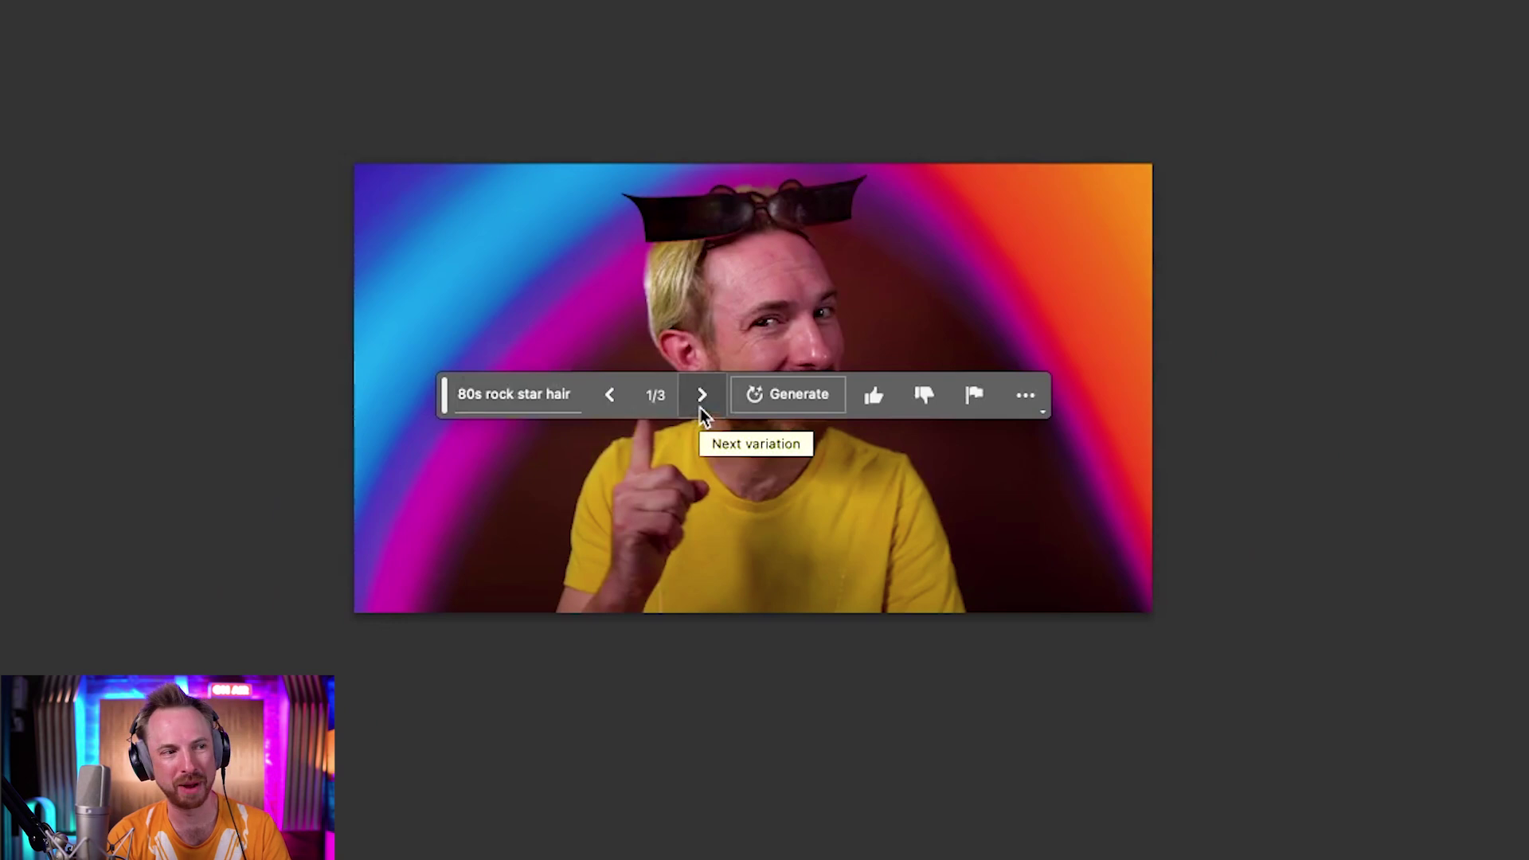
{"action": "left_click", "coordinate": [702, 398]}
{"action": "left_click", "coordinate": [702, 398]}
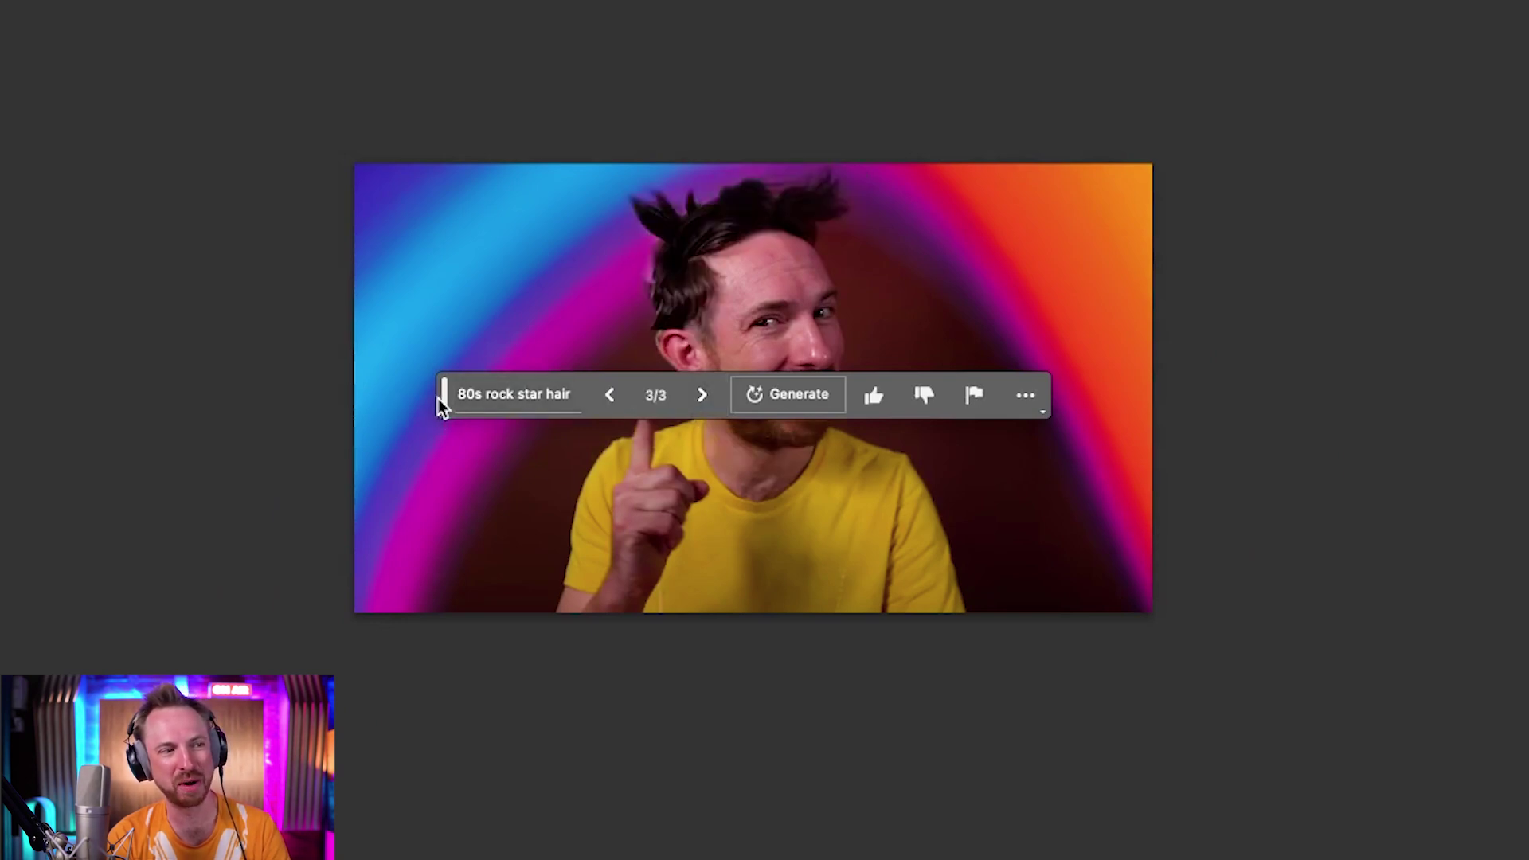
{"action": "left_click_drag", "start_coordinate": [442, 402], "coordinate": [431, 763]}
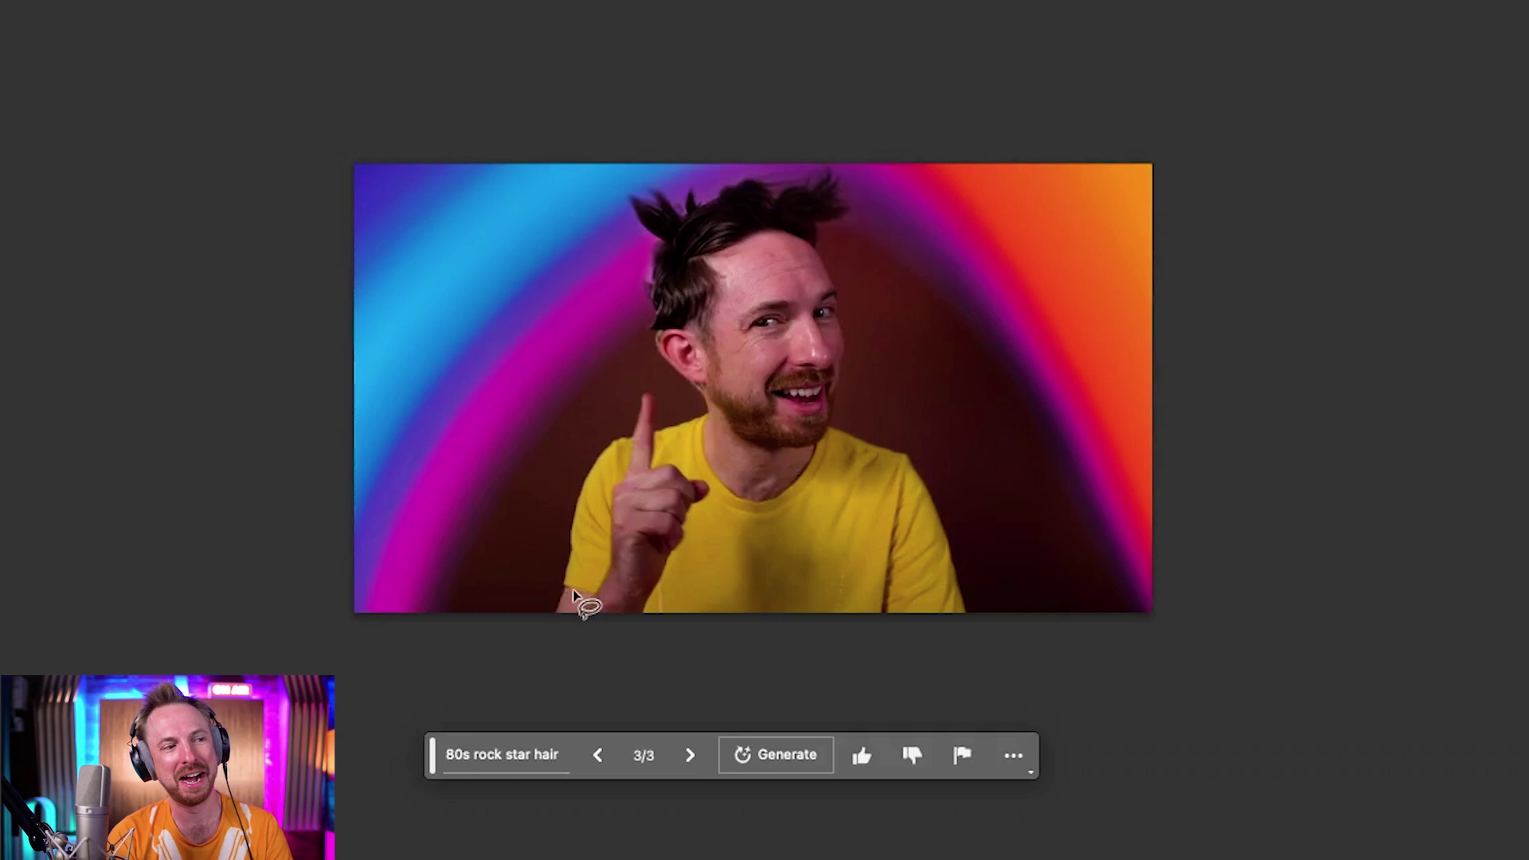
- Lasso the torso, generate a 'leather jacket', and keep the first of three variations
{"action": "mouse_move", "coordinate": [553, 621]}
{"action": "left_mouse_down"}
{"action": "mouse_move", "coordinate": [571, 443]}
{"action": "mouse_move", "coordinate": [640, 394]}
{"action": "mouse_move", "coordinate": [704, 411]}
{"action": "mouse_move", "coordinate": [715, 458]}
{"action": "mouse_move", "coordinate": [746, 481]}
{"action": "mouse_move", "coordinate": [837, 420]}
{"action": "mouse_move", "coordinate": [910, 435]}
{"action": "mouse_move", "coordinate": [969, 514]}
{"action": "mouse_move", "coordinate": [973, 619]}
{"action": "mouse_move", "coordinate": [847, 646]}
{"action": "mouse_move", "coordinate": [553, 659]}
{"action": "left_mouse_up"}
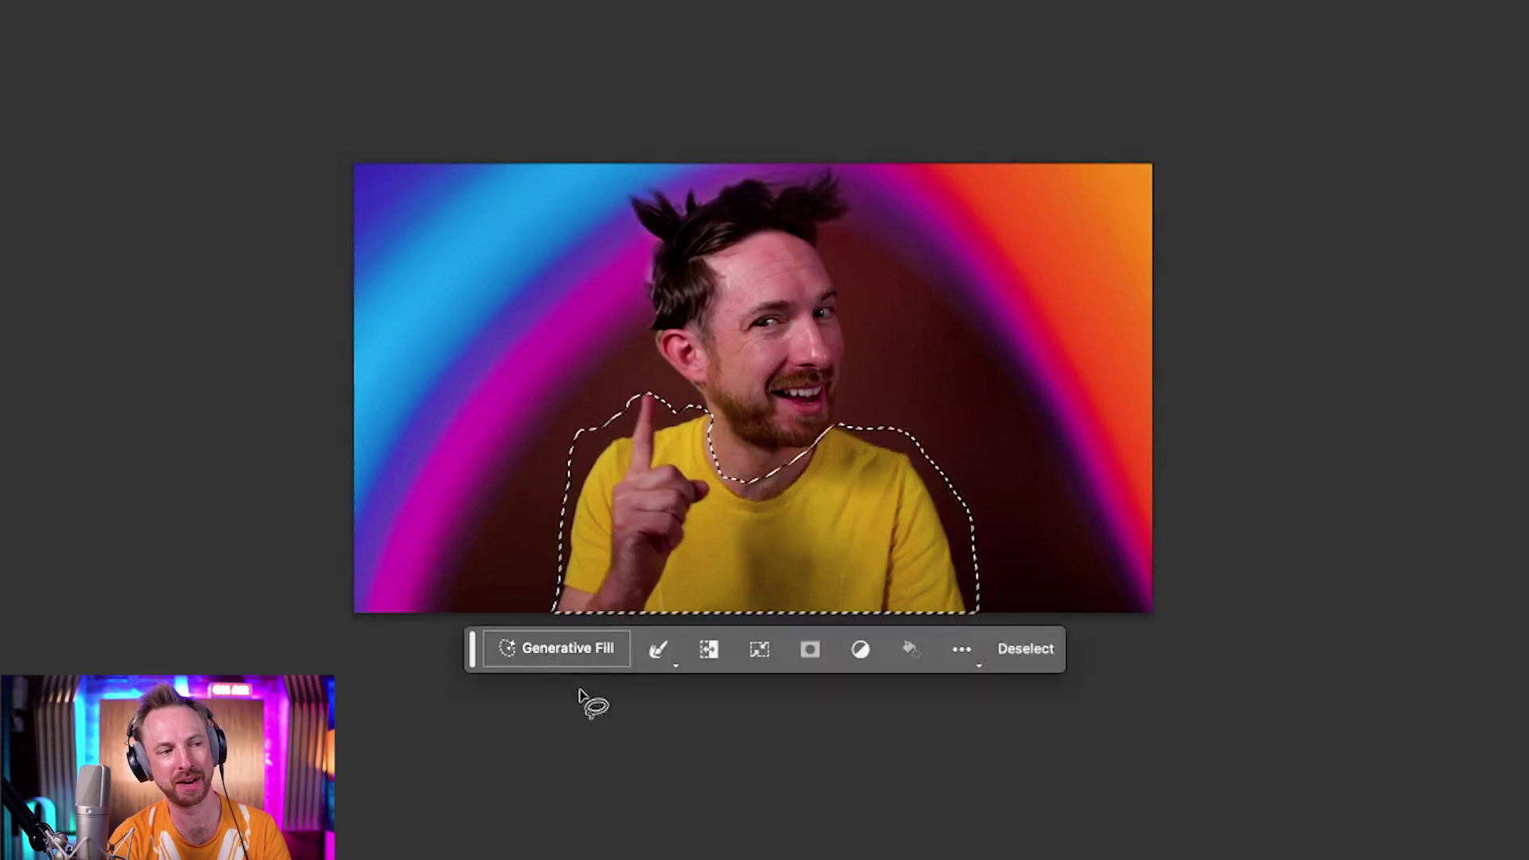
{"action": "left_click", "coordinate": [551, 647]}
{"action": "type", "text": "lea"}
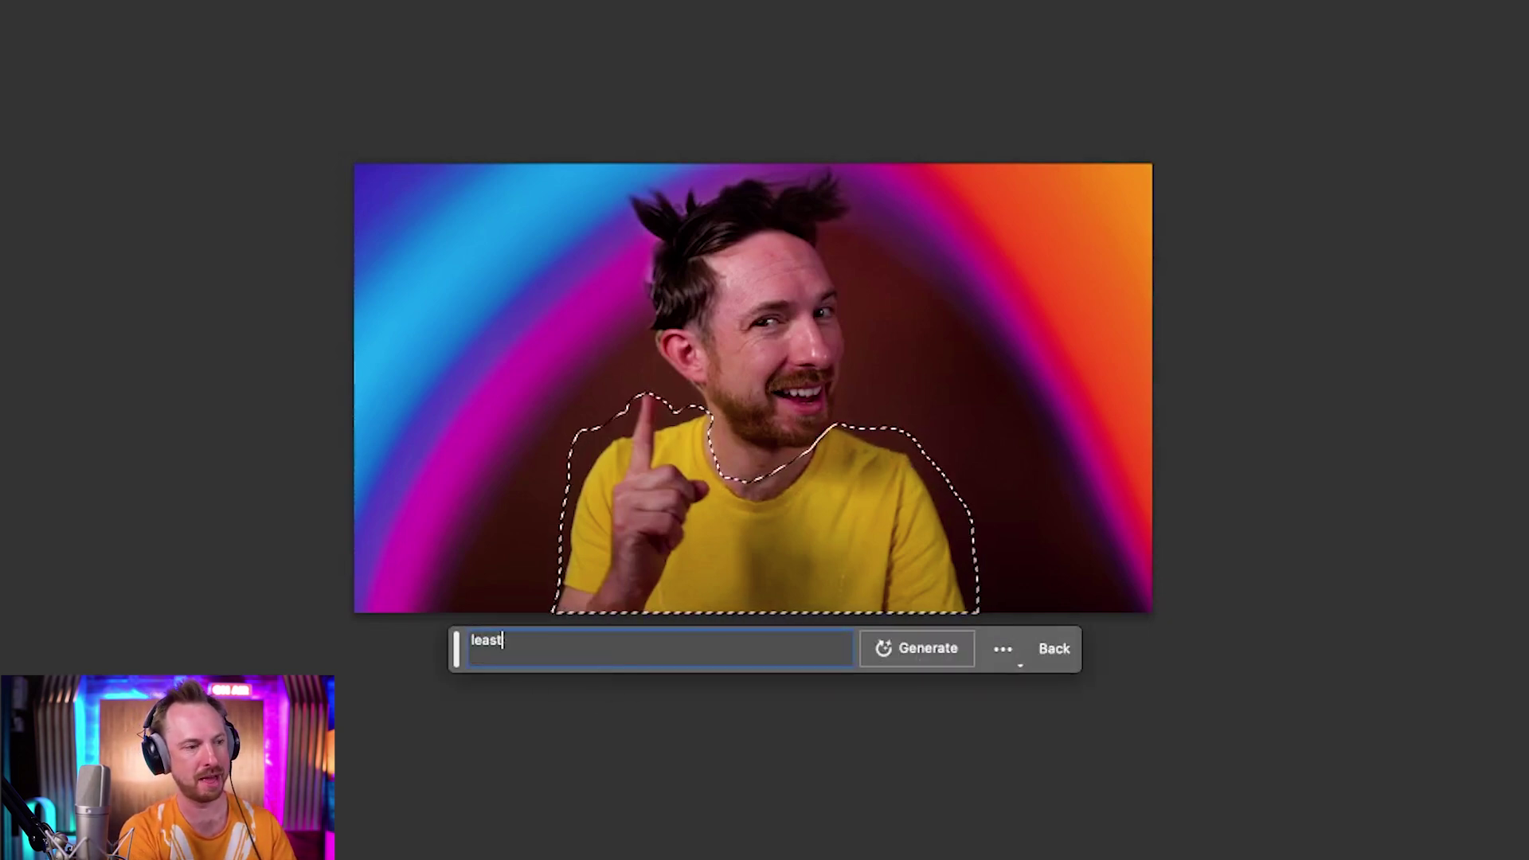
{"action": "type", "text": "ther jacket"}
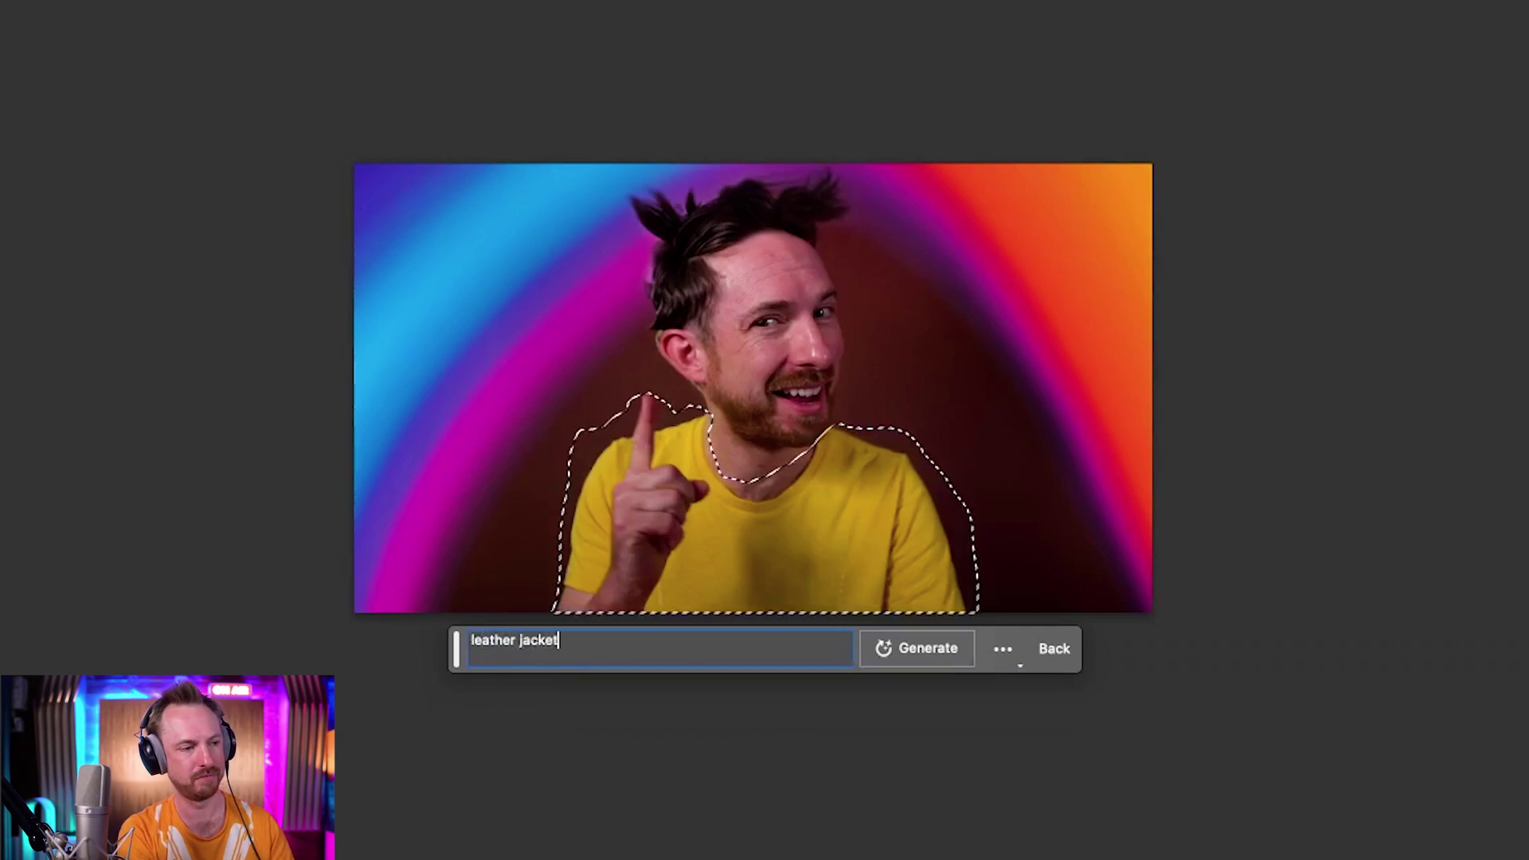
{"action": "key", "text": "Return"}
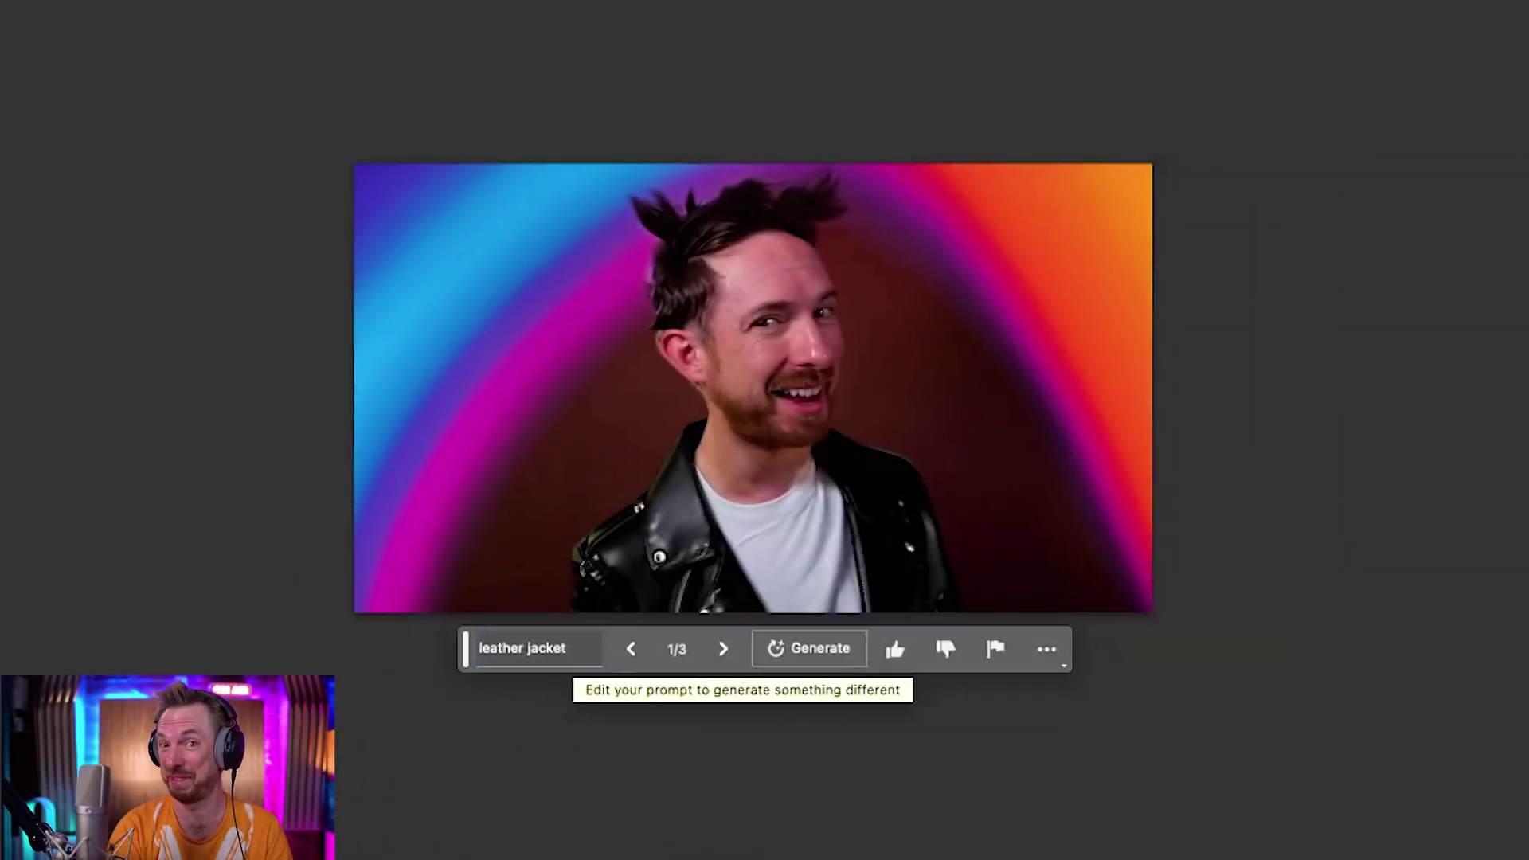
{"action": "left_click", "coordinate": [734, 659]}
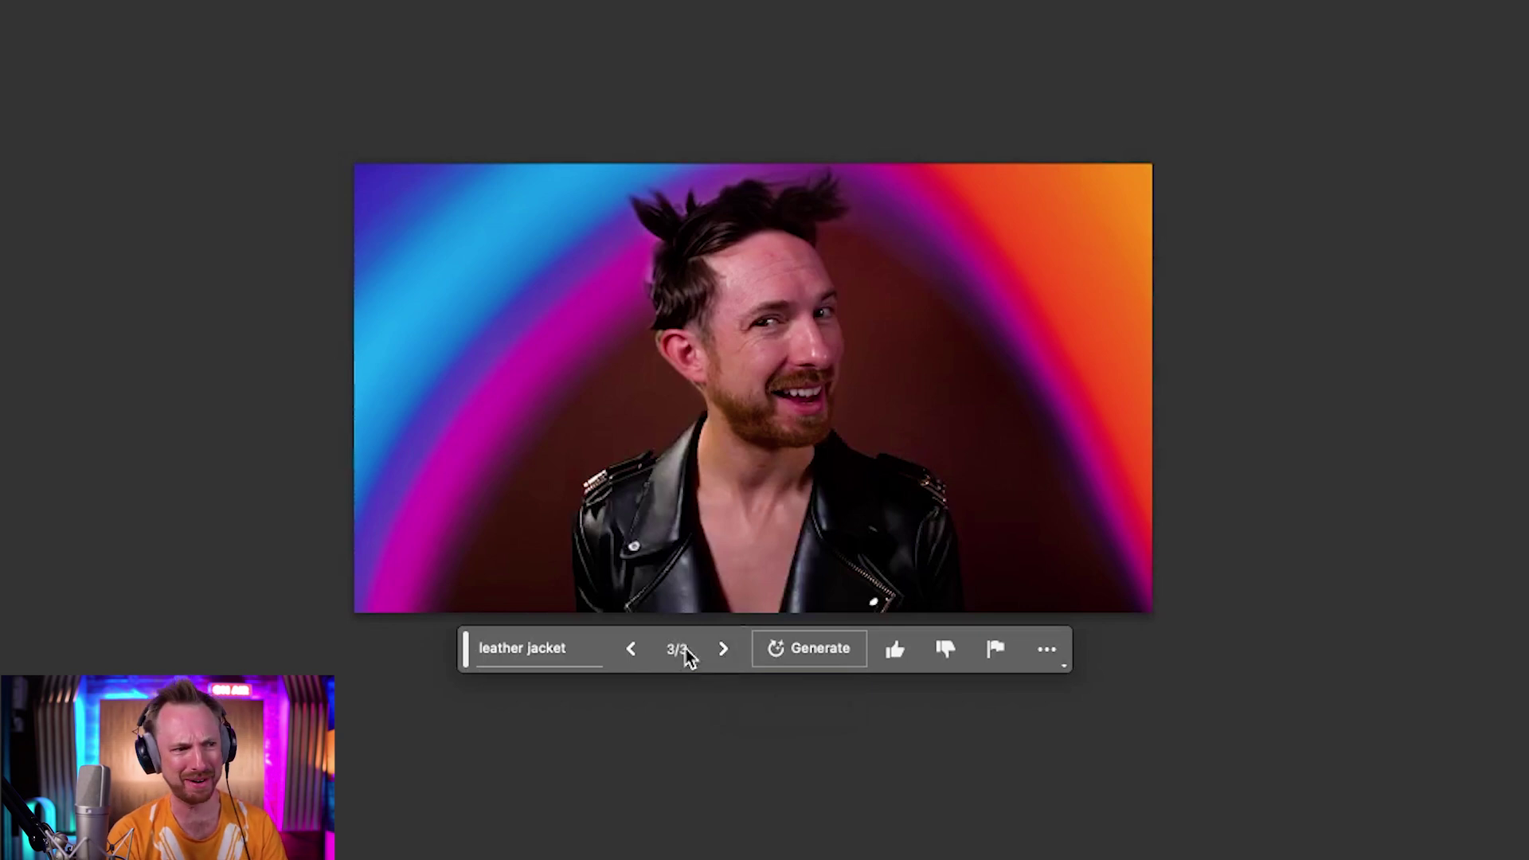
{"action": "left_click", "coordinate": [638, 647]}
{"action": "left_click", "coordinate": [638, 647]}
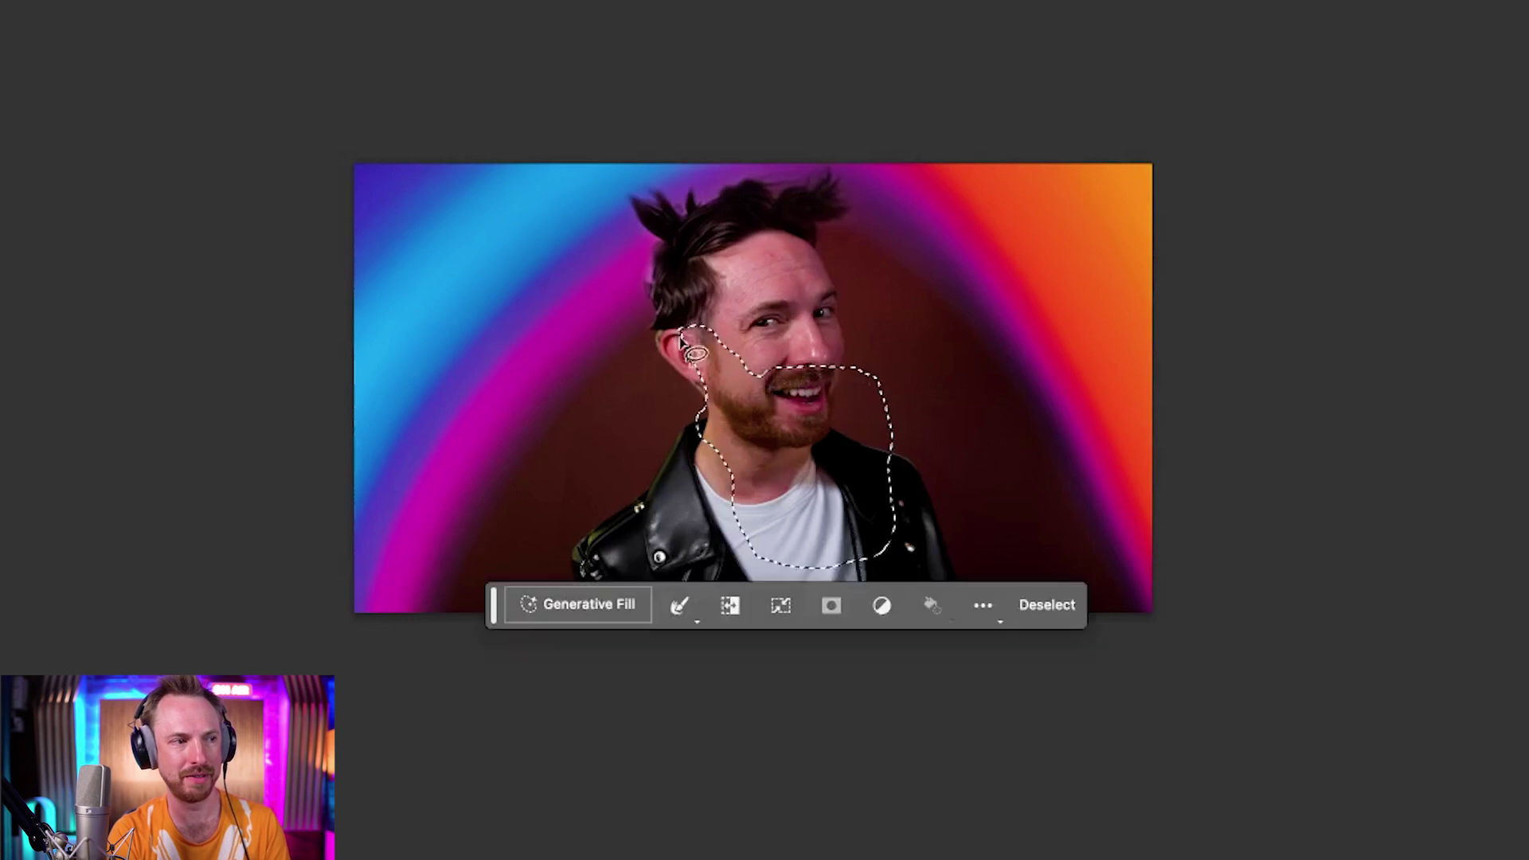
- Generate 'dark mature long beard' and keep the first, full dark beard of three variations
{"action": "left_click", "coordinate": [609, 594]}
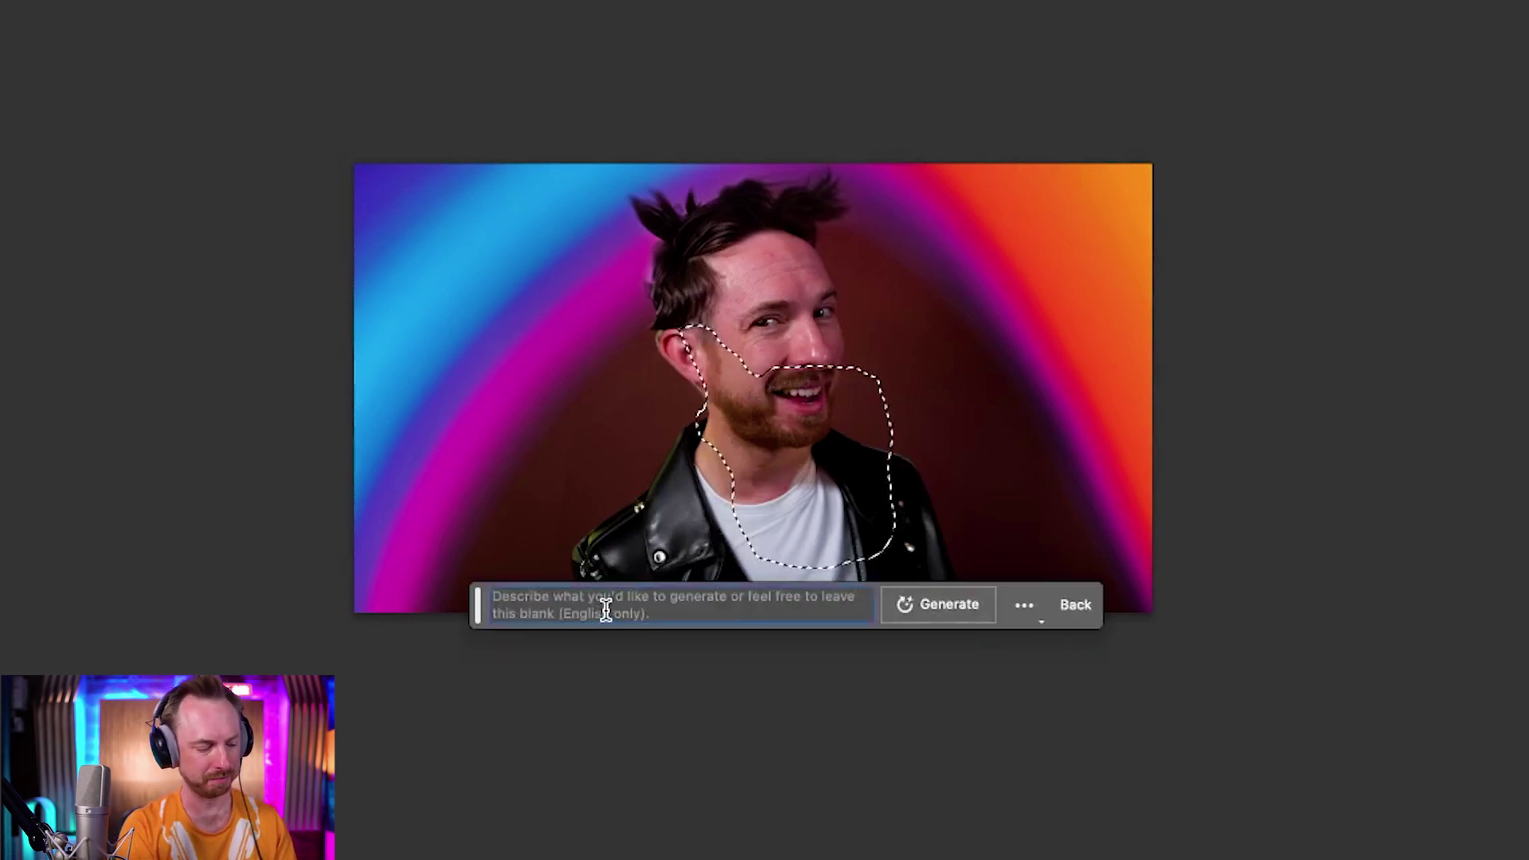
{"action": "type", "text": "dark mature b"}
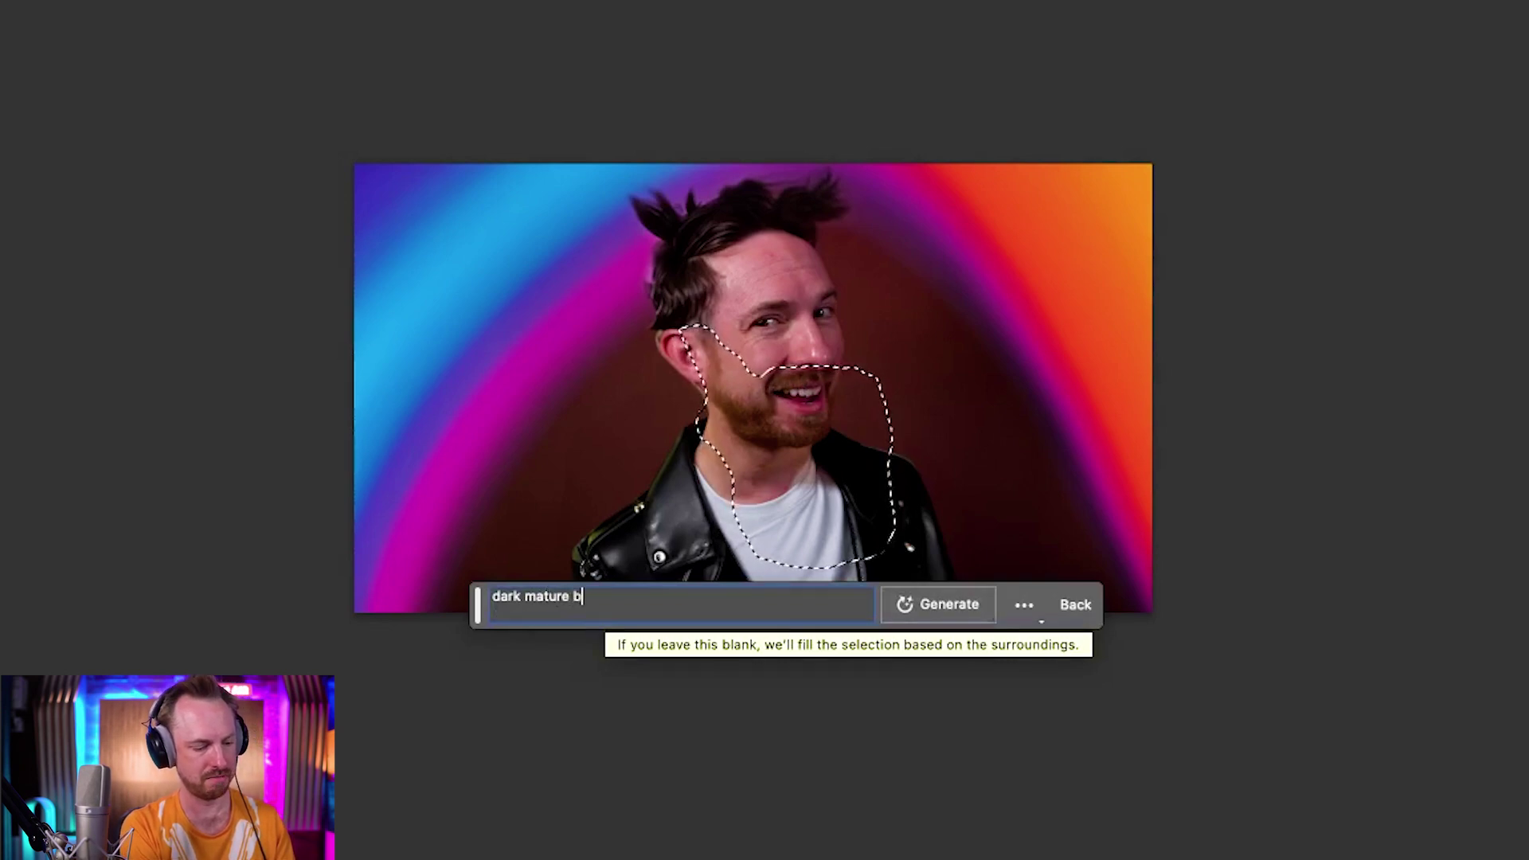
{"action": "type", "text": "eard"}
{"action": "left_click", "coordinate": [573, 596]}
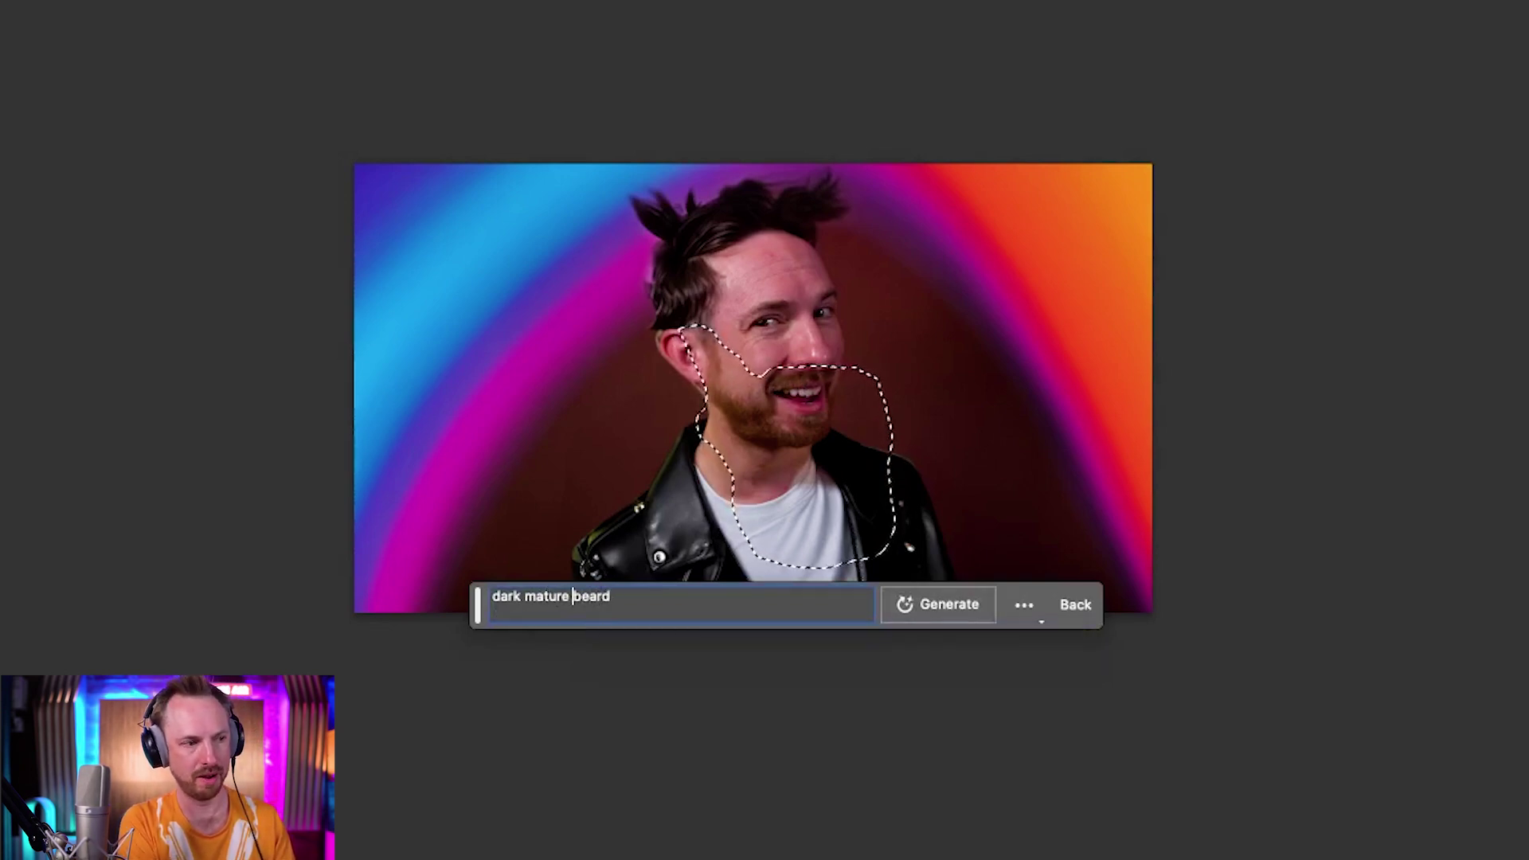
{"action": "type", "text": "long"}
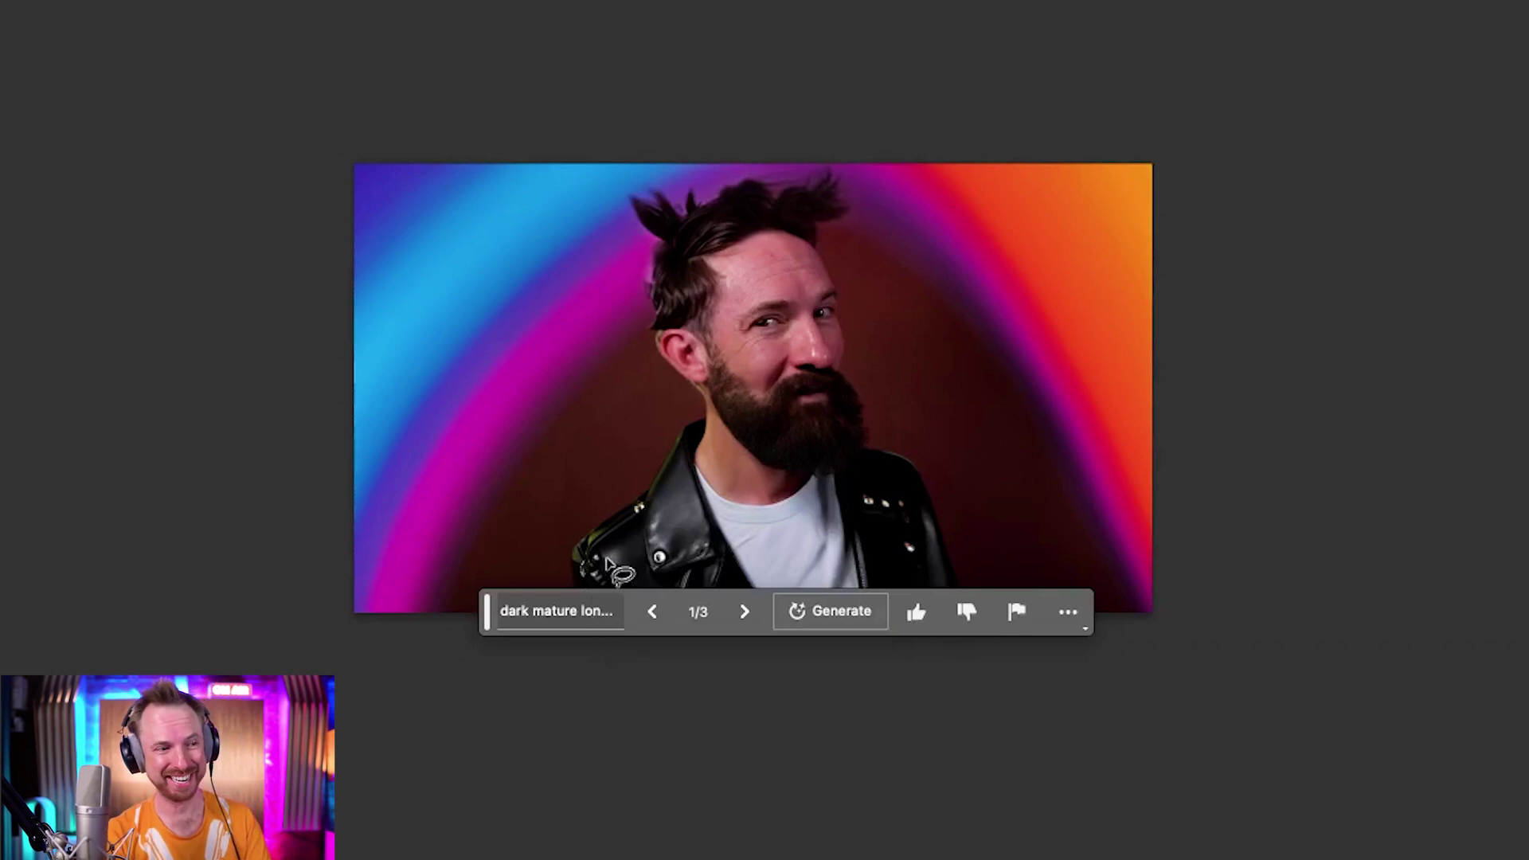
{"action": "left_click", "coordinate": [743, 611]}
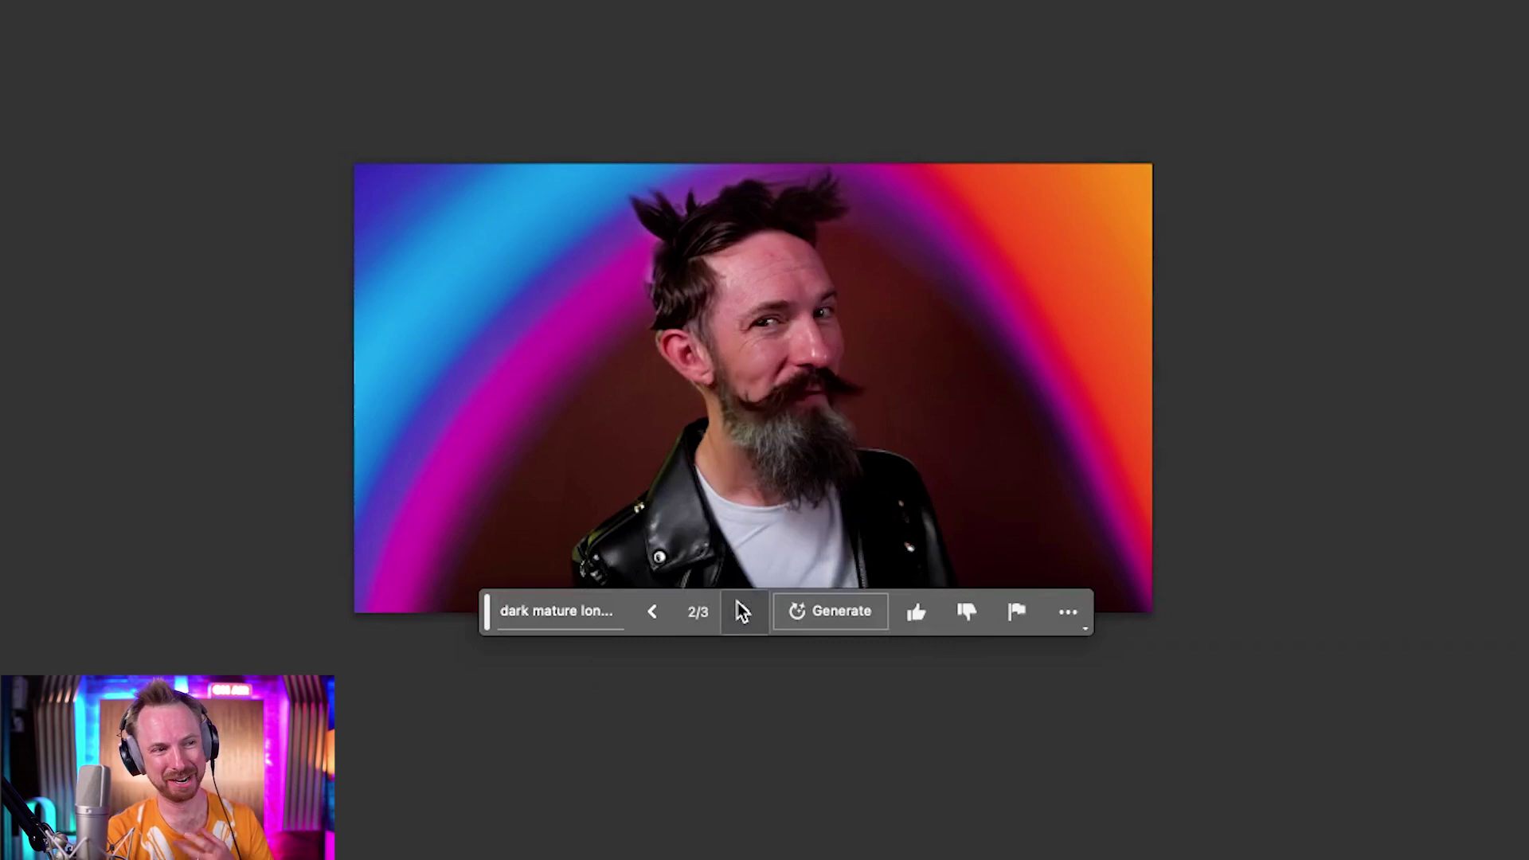
{"action": "left_click", "coordinate": [743, 612]}
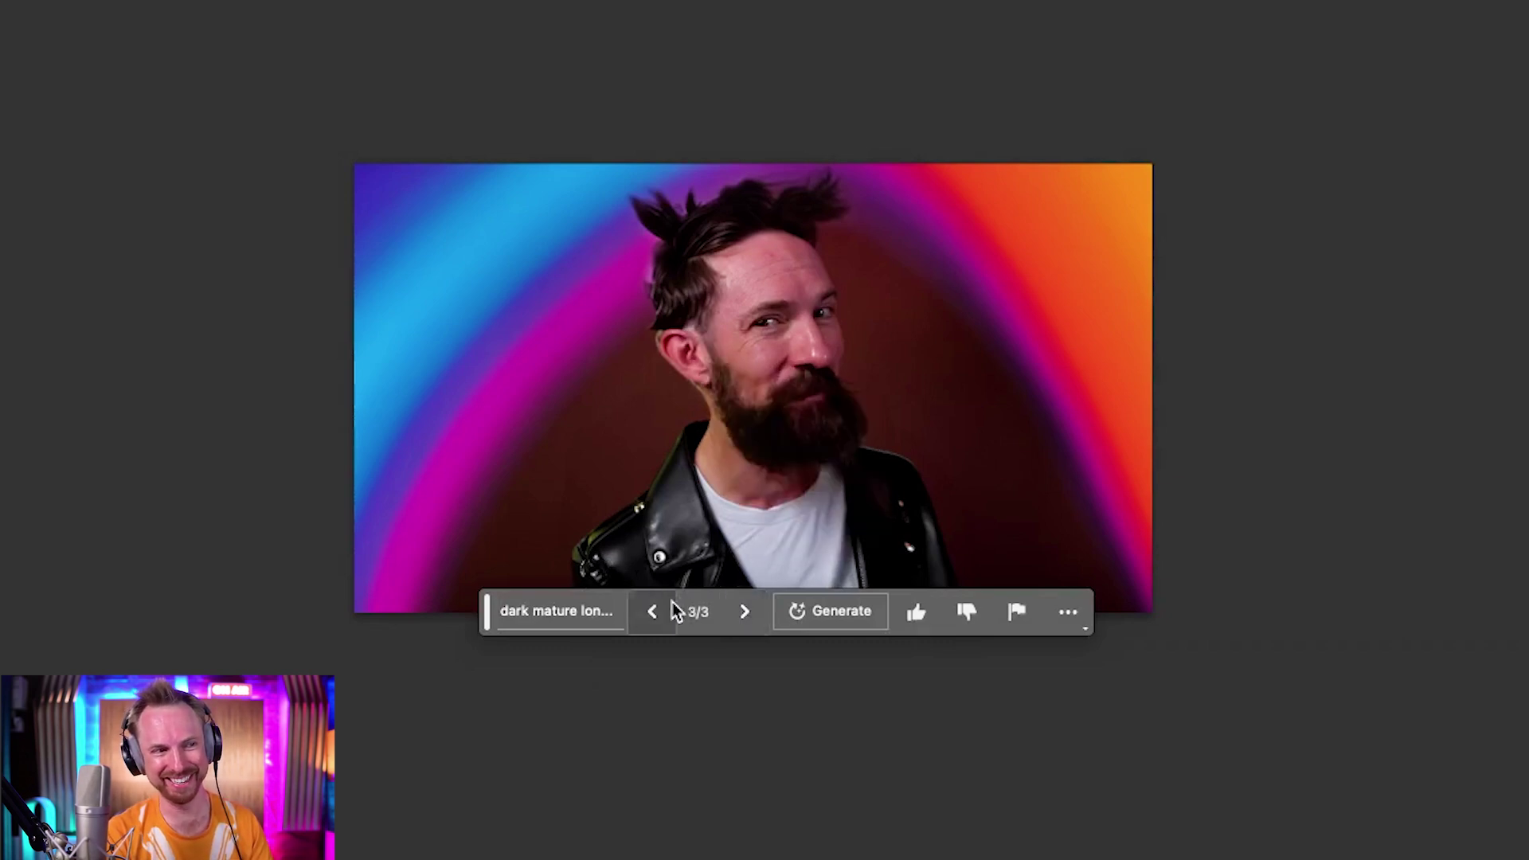
{"action": "left_click", "coordinate": [650, 611]}
{"action": "left_click", "coordinate": [651, 612]}
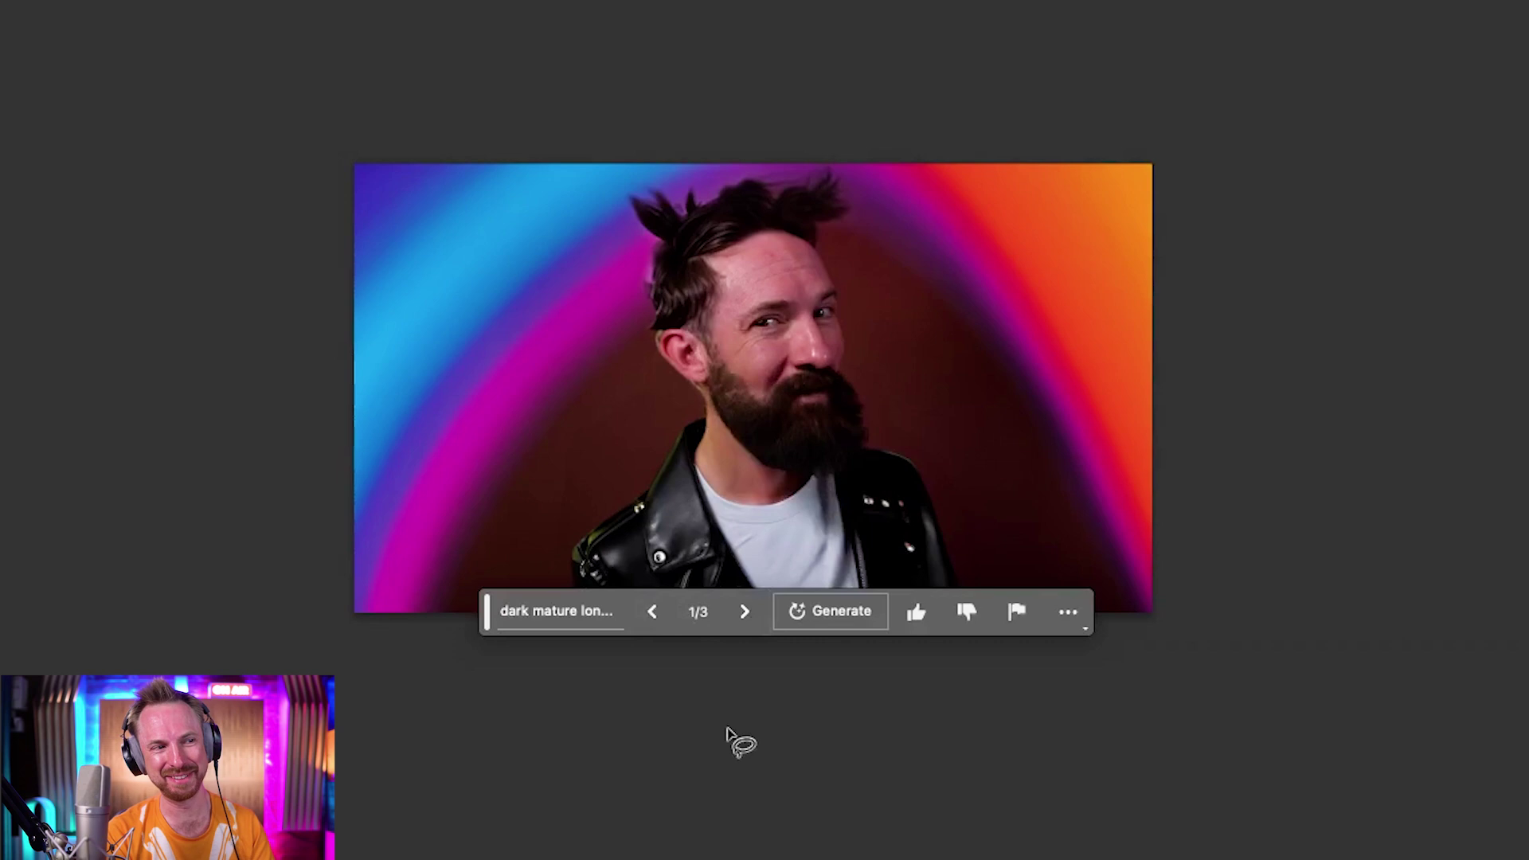